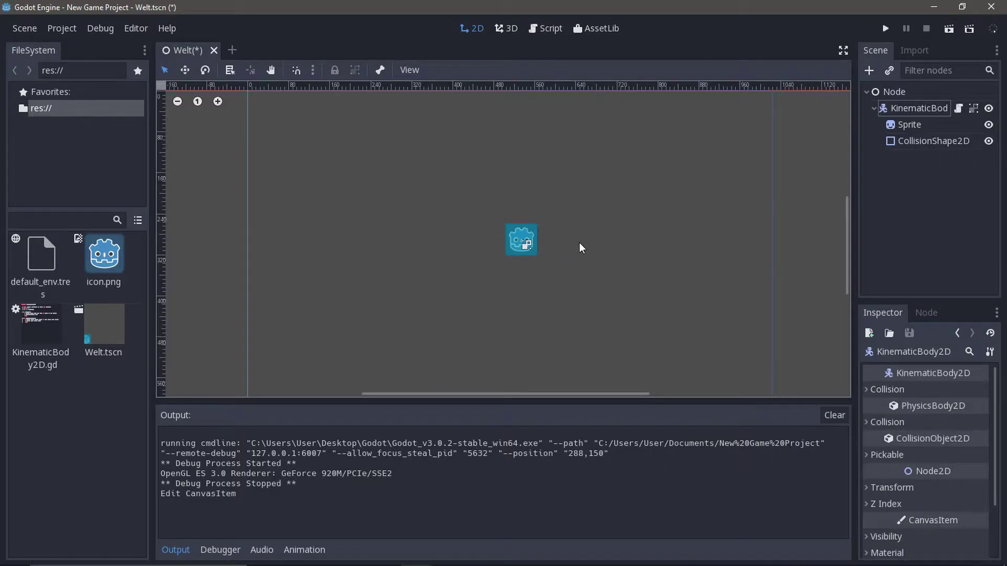
- Inspect the KinematicBody2D, Sprite and CollisionShape2D nodes, then save and run Welt.tscn
click(895, 109)
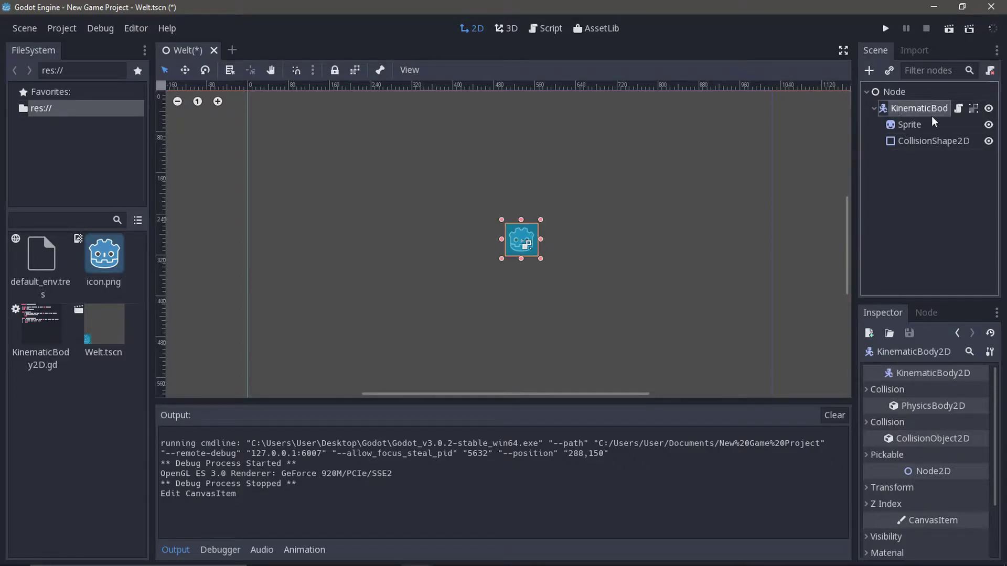
click(582, 225)
click(898, 131)
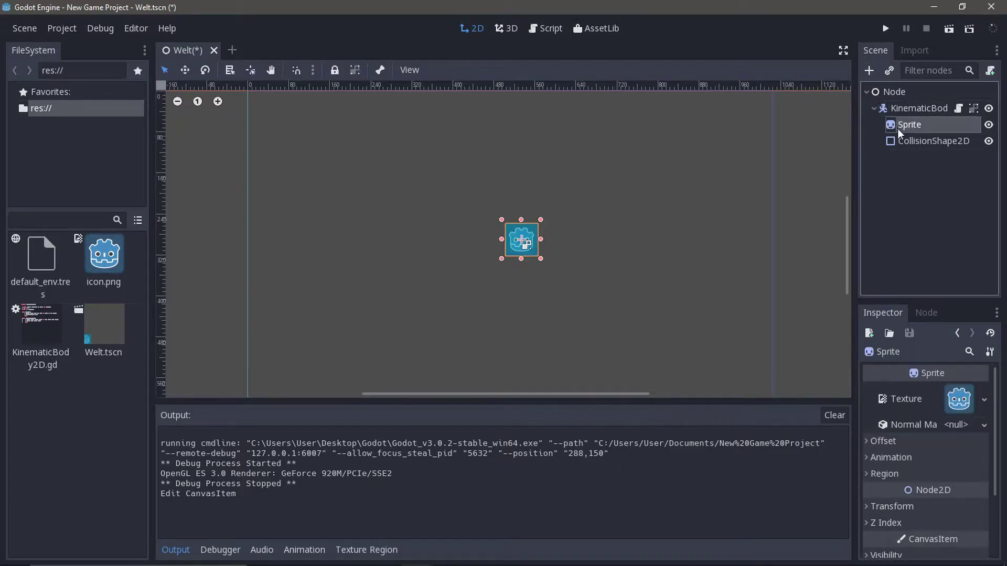
click(906, 147)
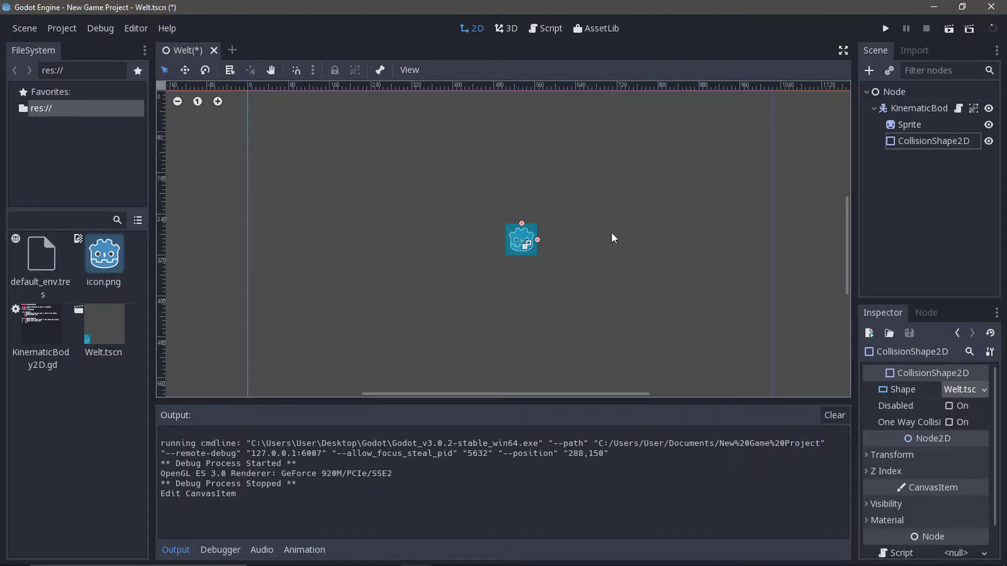
click(885, 28)
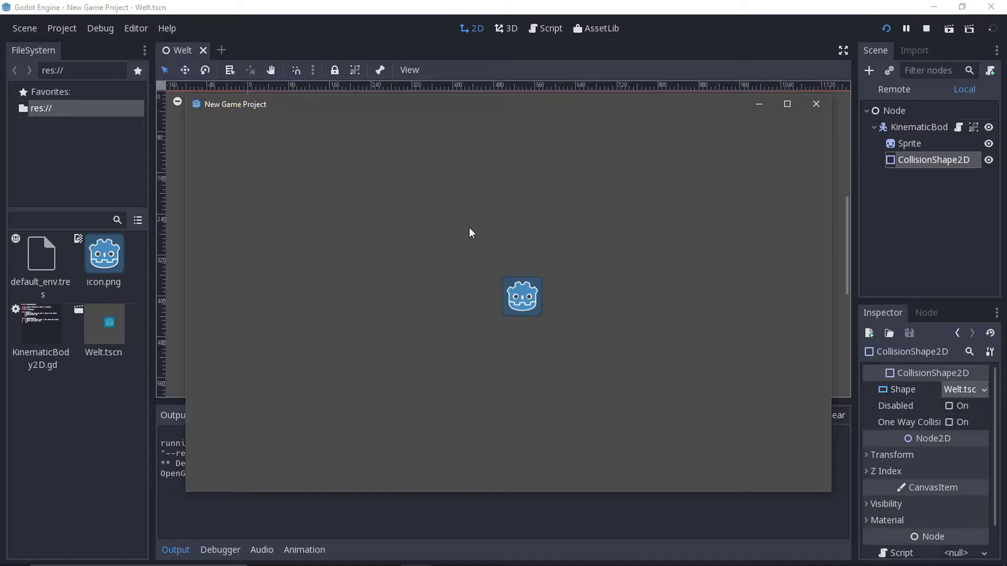
- Test left/right arrow movement in the game, close it, and open KinematicBody2D.gd distraction-free
key(Left)
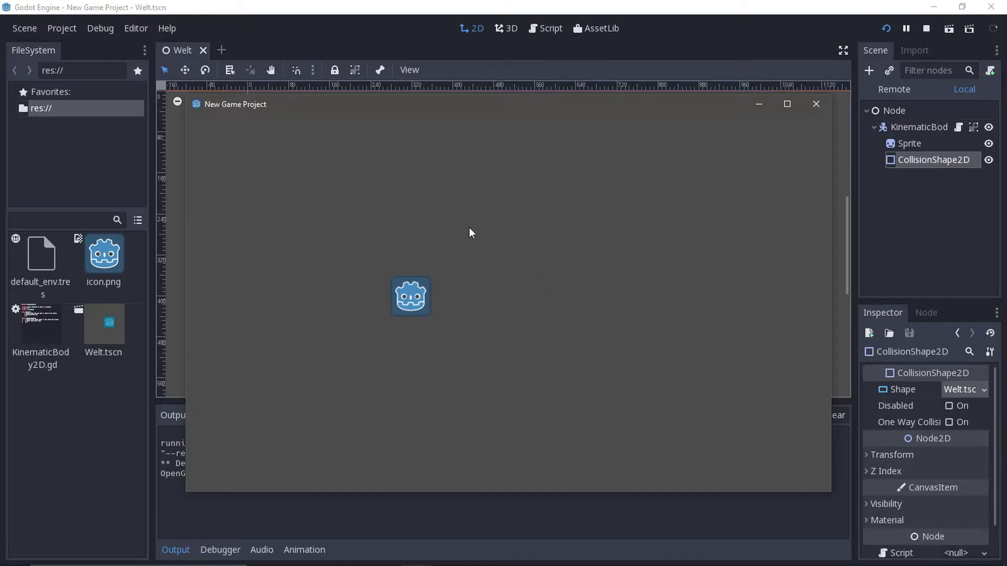
key(Right)
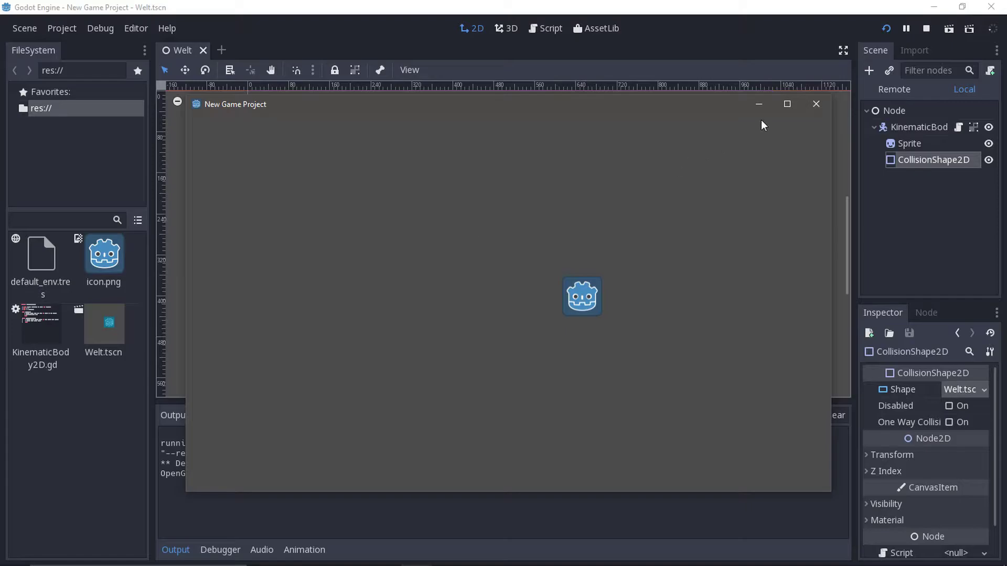
click(816, 104)
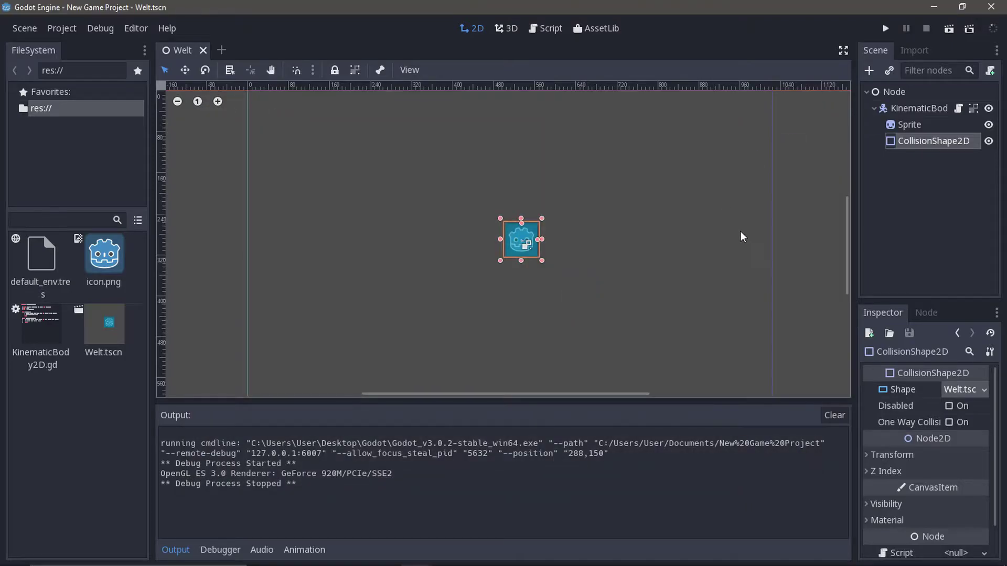
click(959, 109)
click(842, 52)
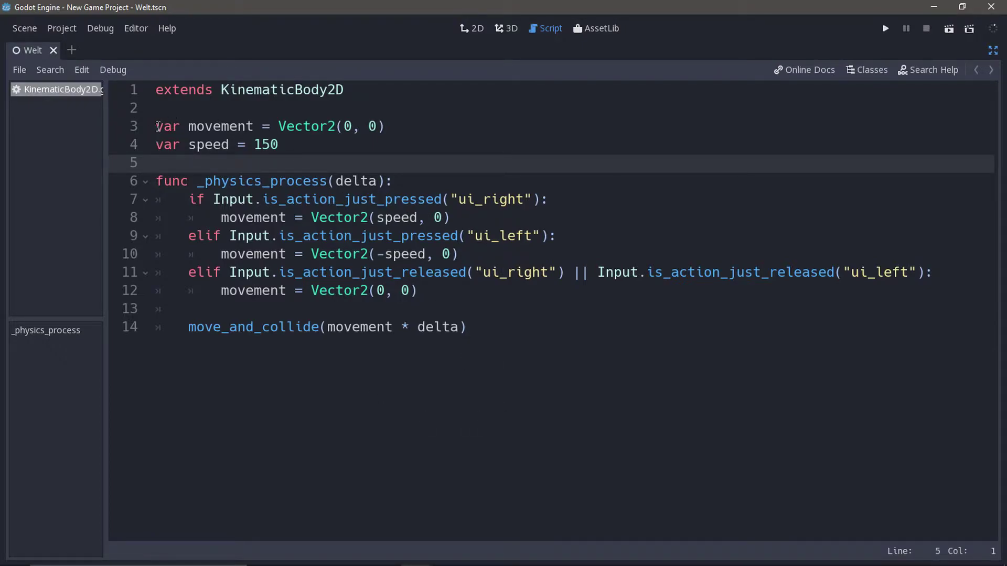
drag(154, 126, 255, 126)
click(255, 125)
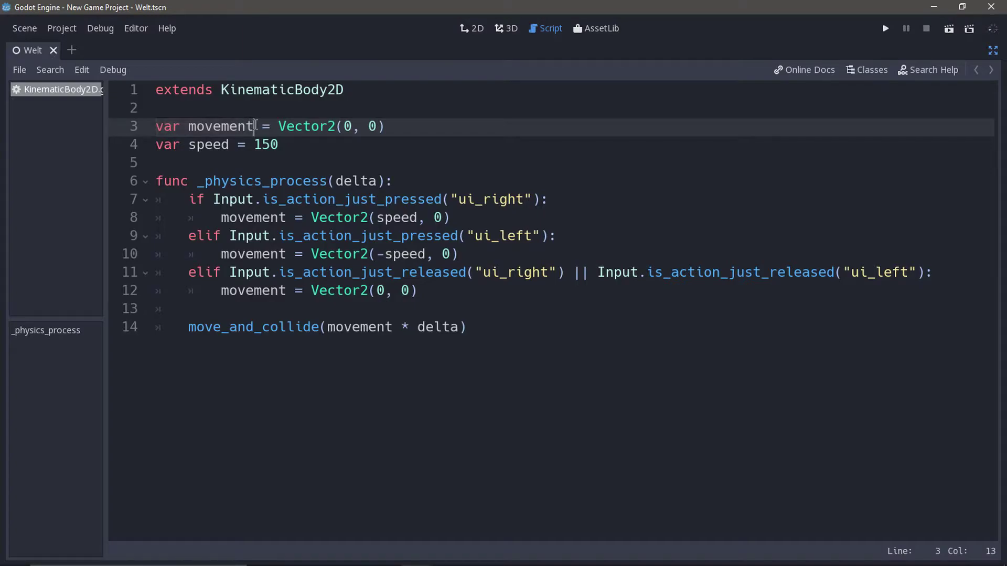
drag(188, 127, 322, 130)
click(249, 129)
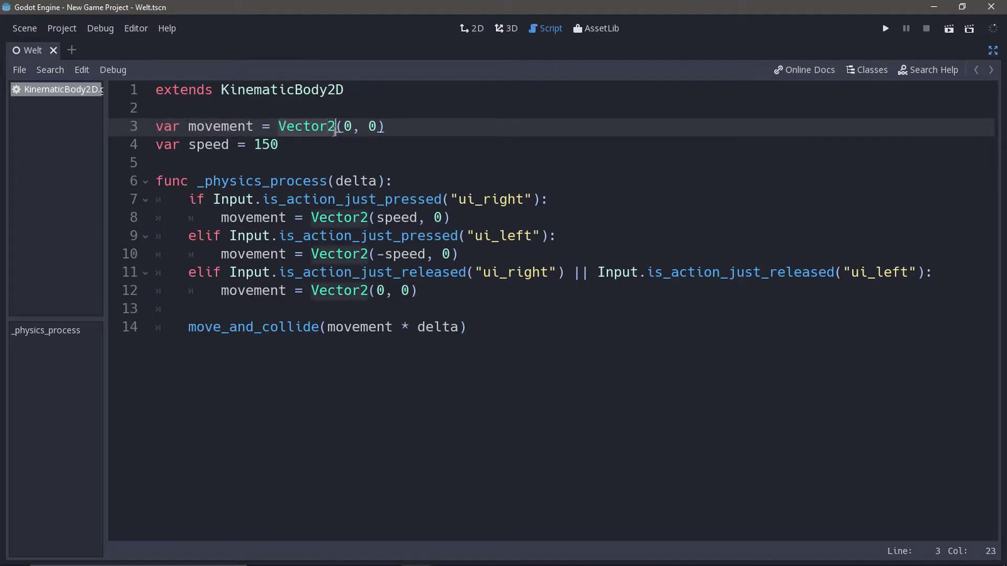
click(345, 127)
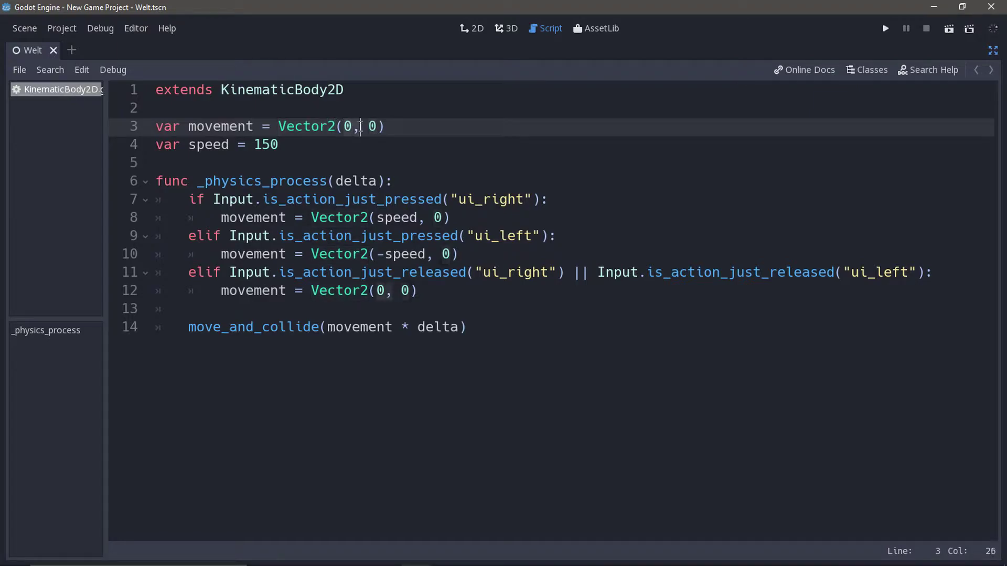
drag(344, 127, 378, 127)
click(377, 128)
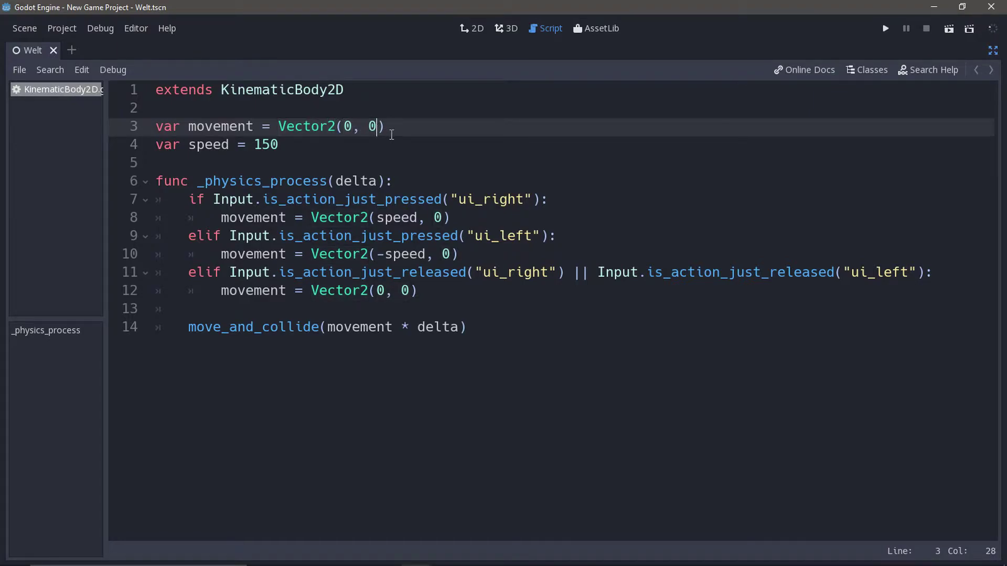
click(207, 127)
drag(278, 127, 385, 127)
drag(155, 148, 278, 150)
click(284, 151)
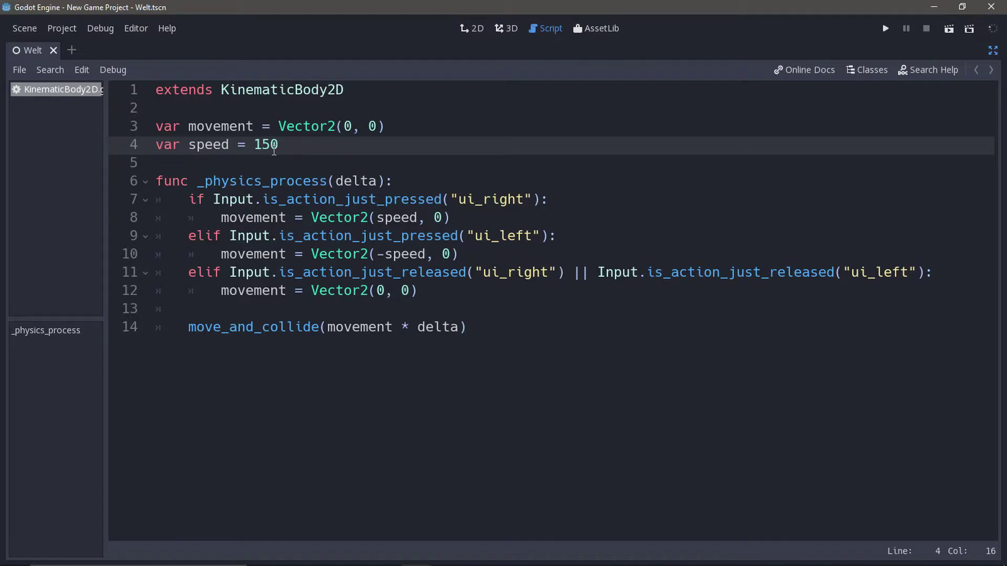
drag(277, 151, 177, 151)
double_click(173, 149)
click(165, 148)
click(337, 130)
click(395, 130)
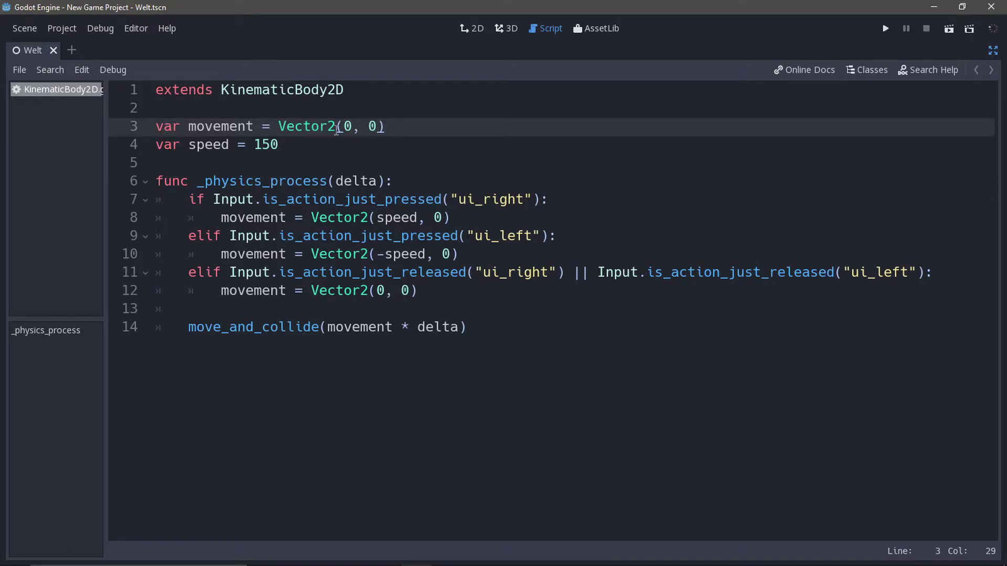
drag(156, 182, 393, 182)
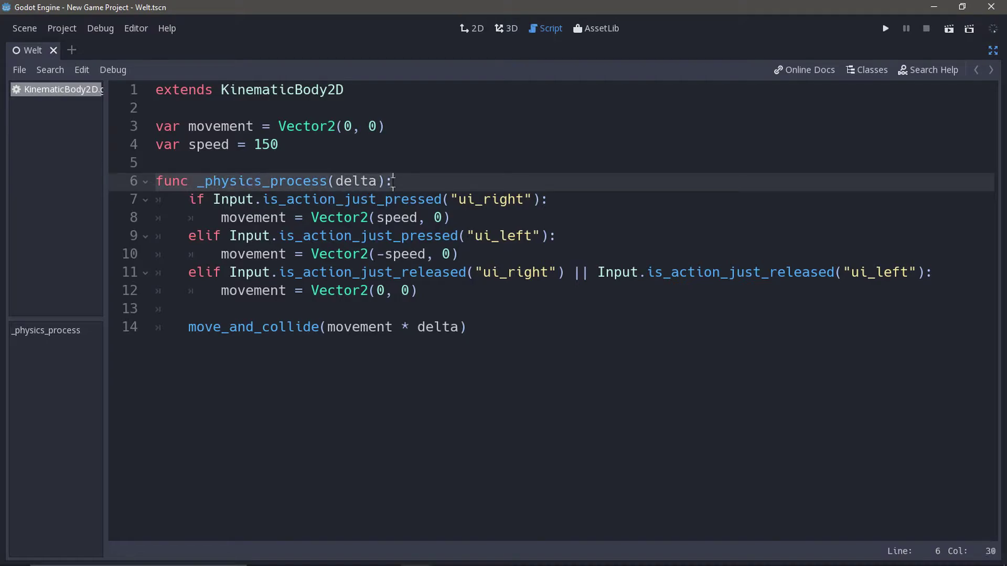
click(393, 182)
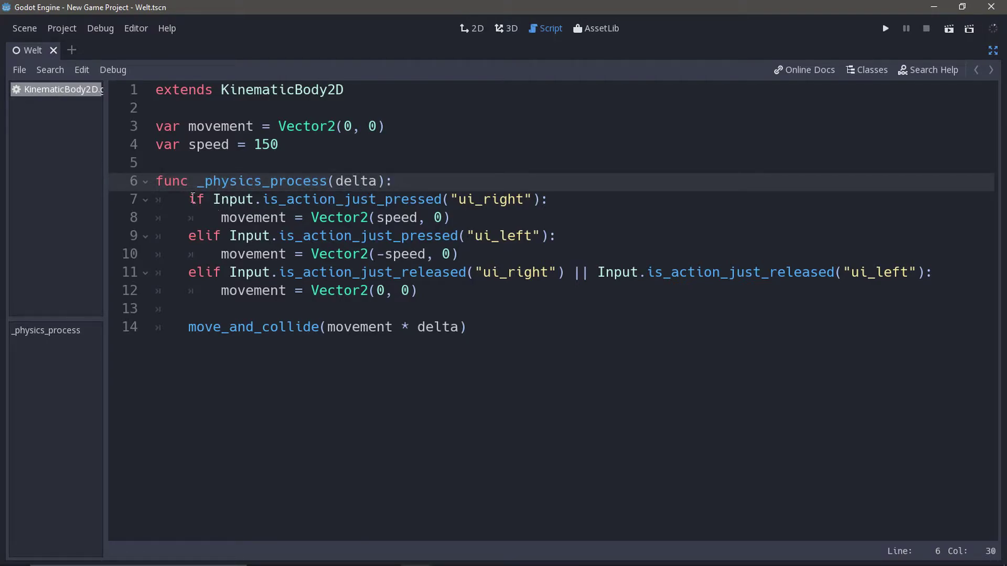
mouse_move(189, 199)
mouse_down()
mouse_move(401, 253)
mouse_move(472, 287)
mouse_up()
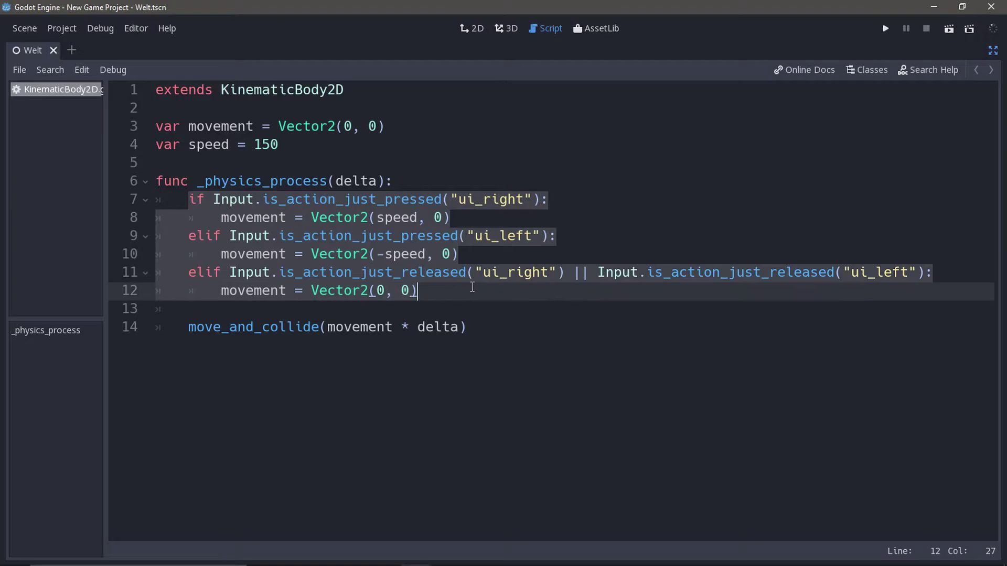
click(472, 287)
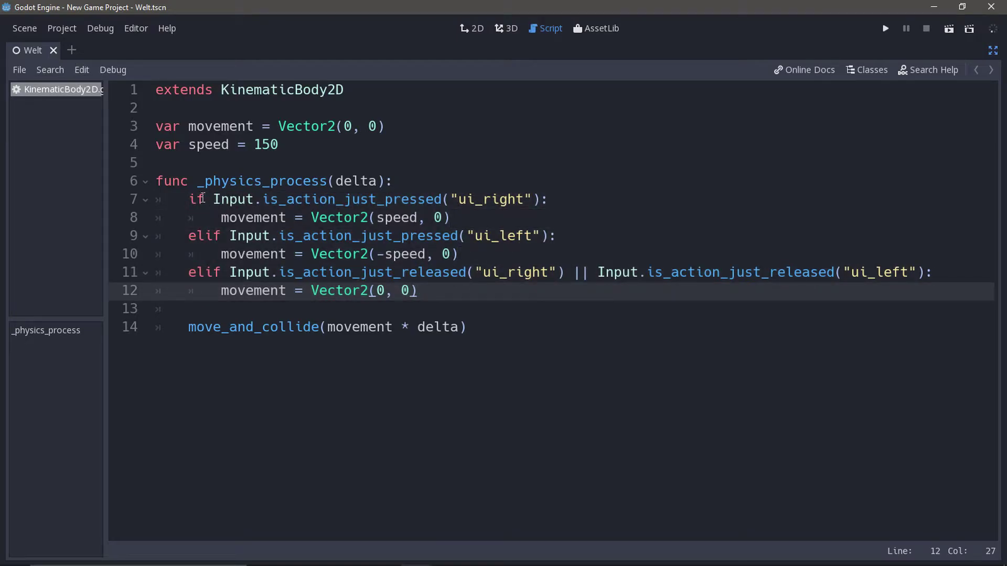
click(197, 198)
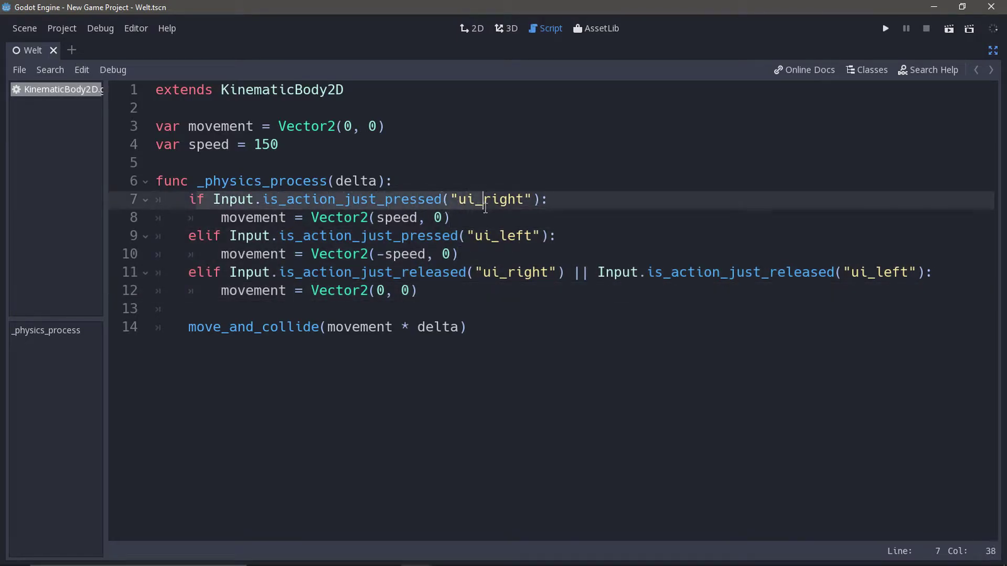
drag(197, 199, 522, 206)
click(527, 208)
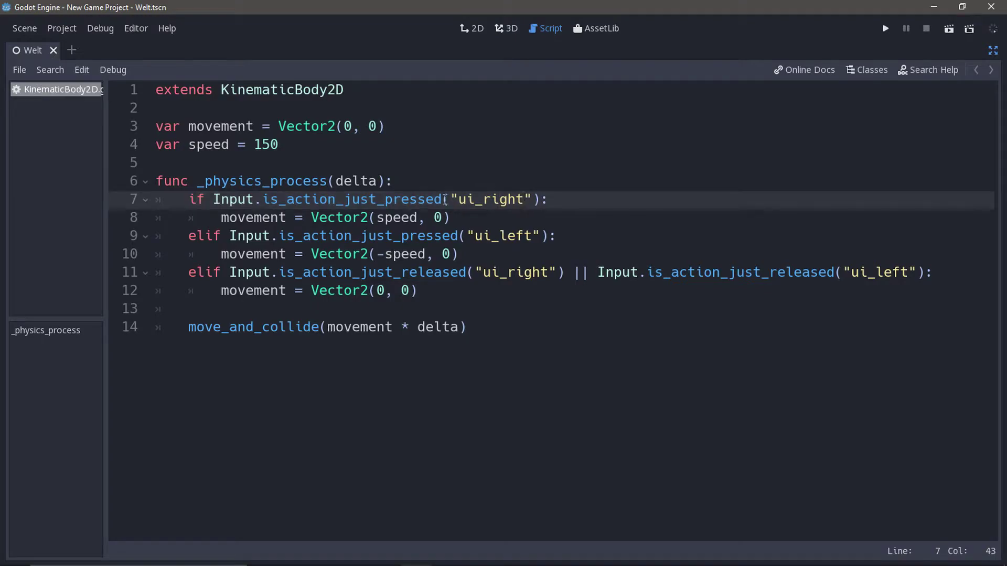
drag(452, 202, 515, 202)
click(516, 202)
drag(457, 202, 524, 202)
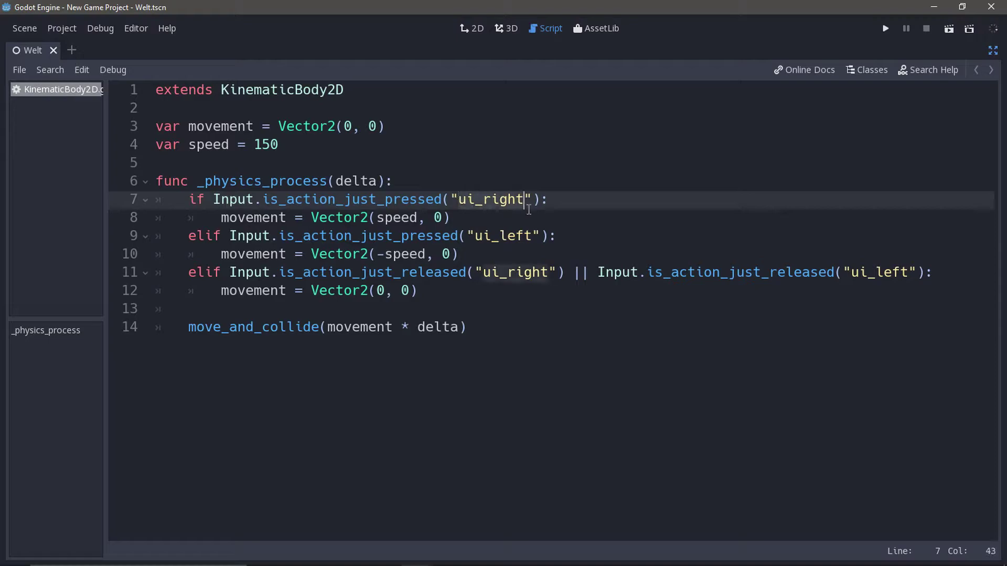
click(524, 202)
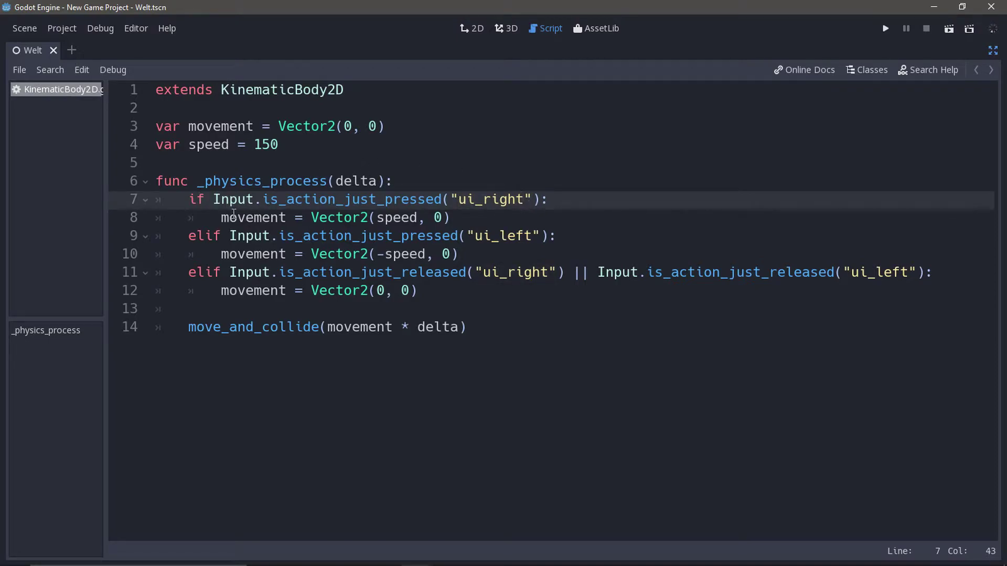
drag(221, 217, 288, 218)
click(289, 218)
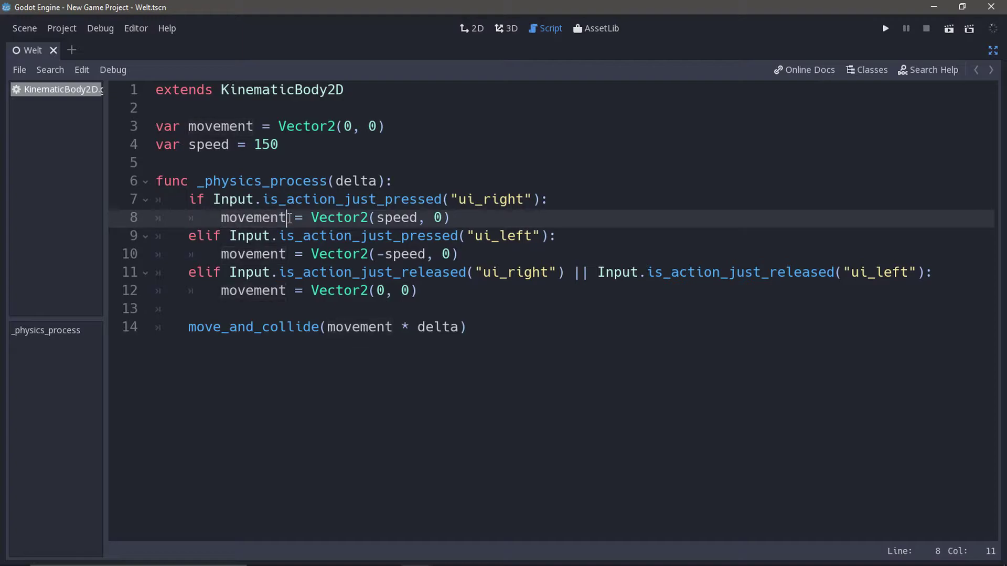
drag(221, 218, 418, 218)
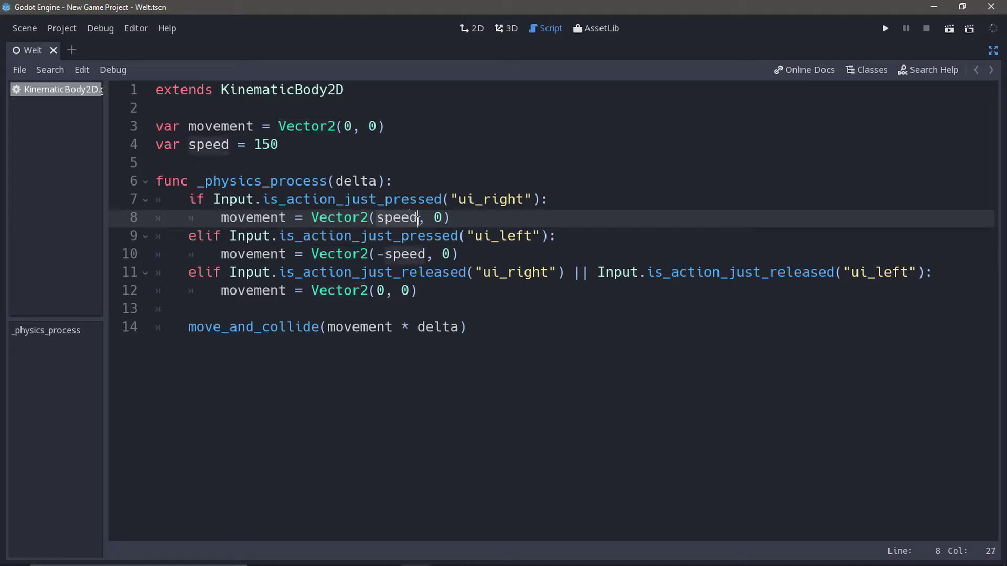
click(418, 219)
click(444, 221)
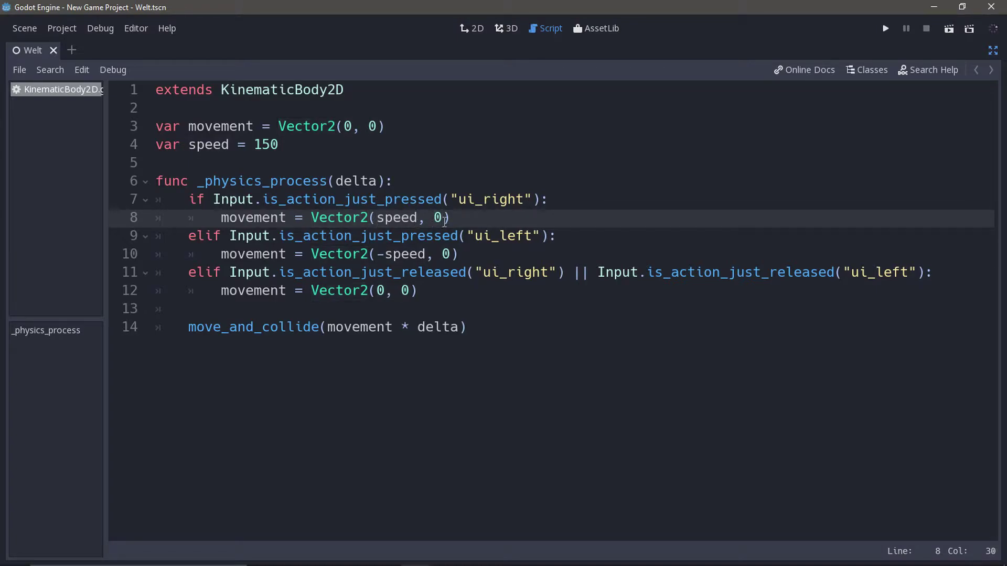
double_click(396, 217)
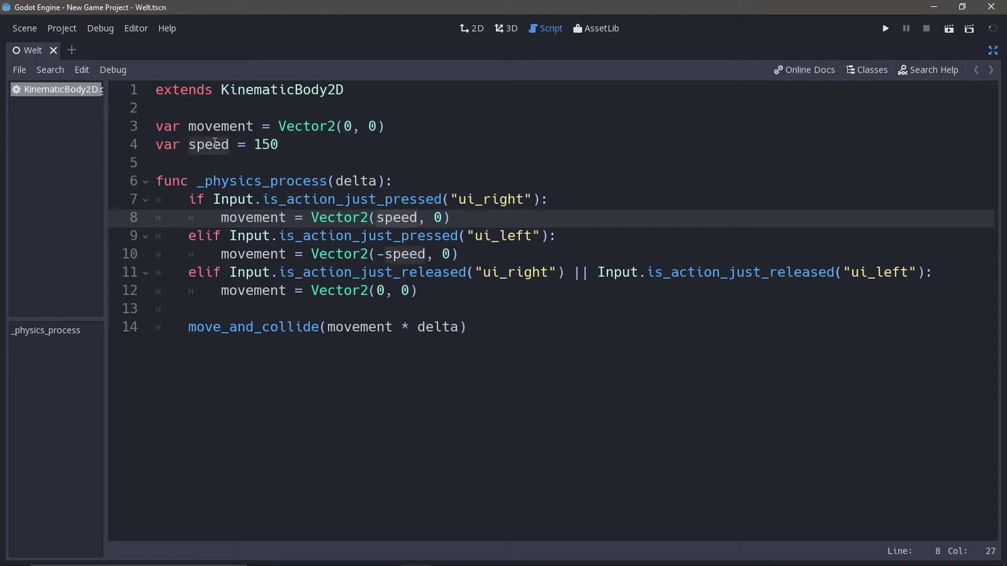
click(278, 149)
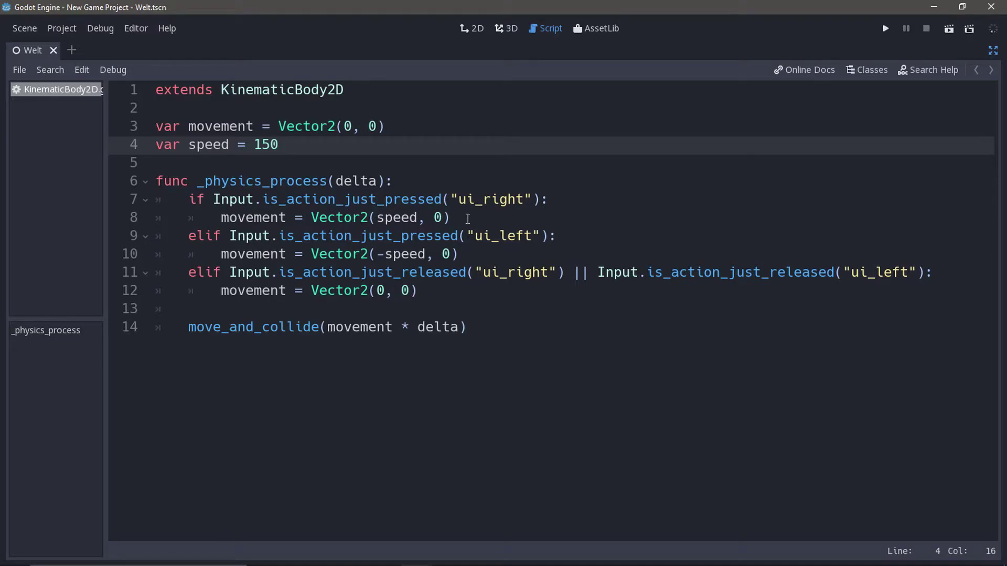
click(377, 221)
drag(377, 220, 419, 218)
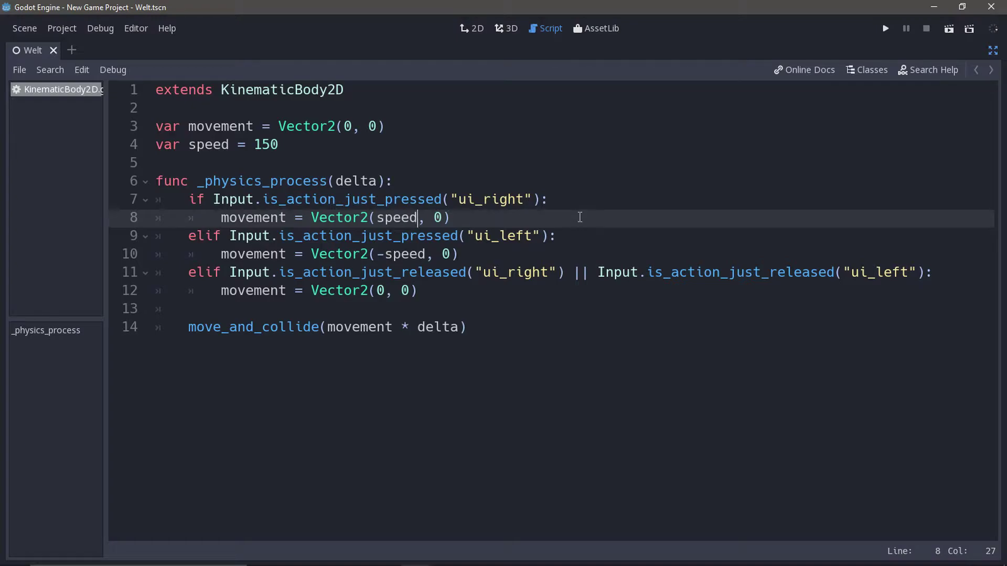
click(443, 216)
click(277, 218)
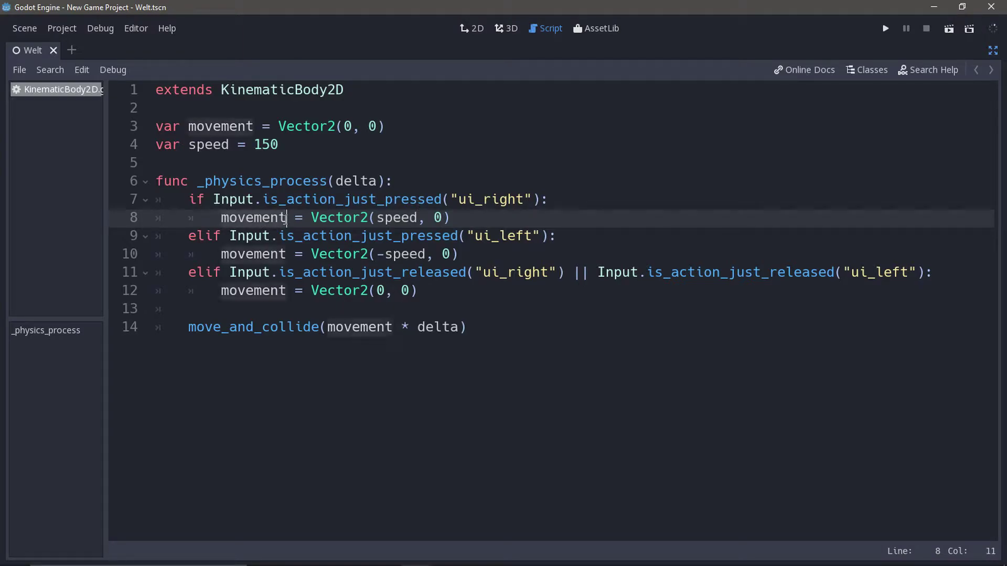
click(289, 218)
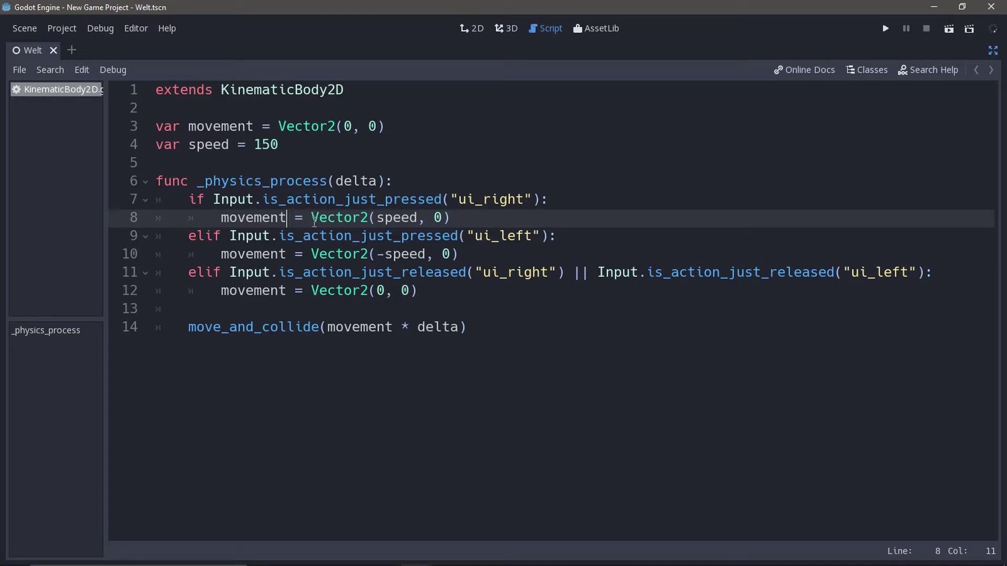
click(189, 327)
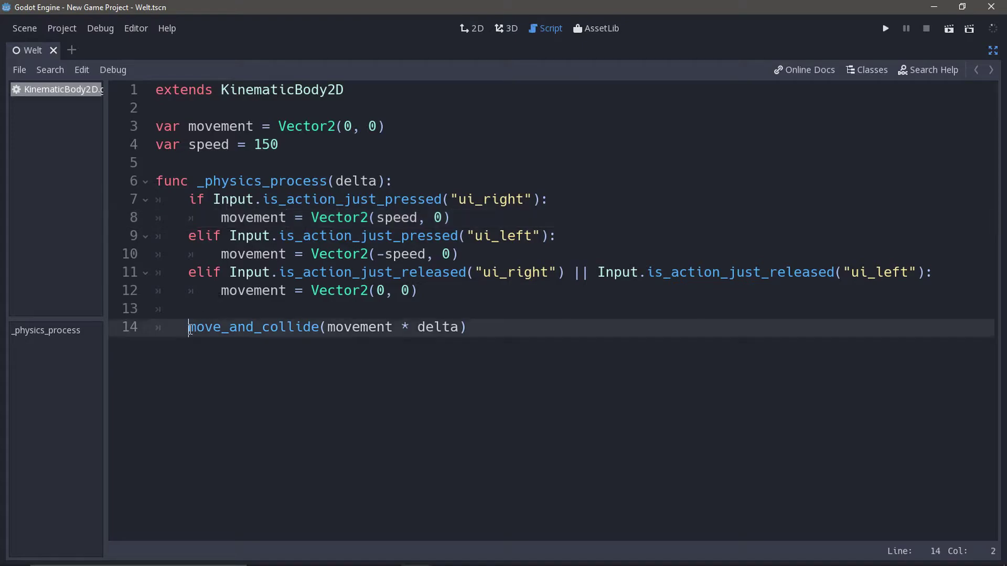
drag(185, 198, 435, 287)
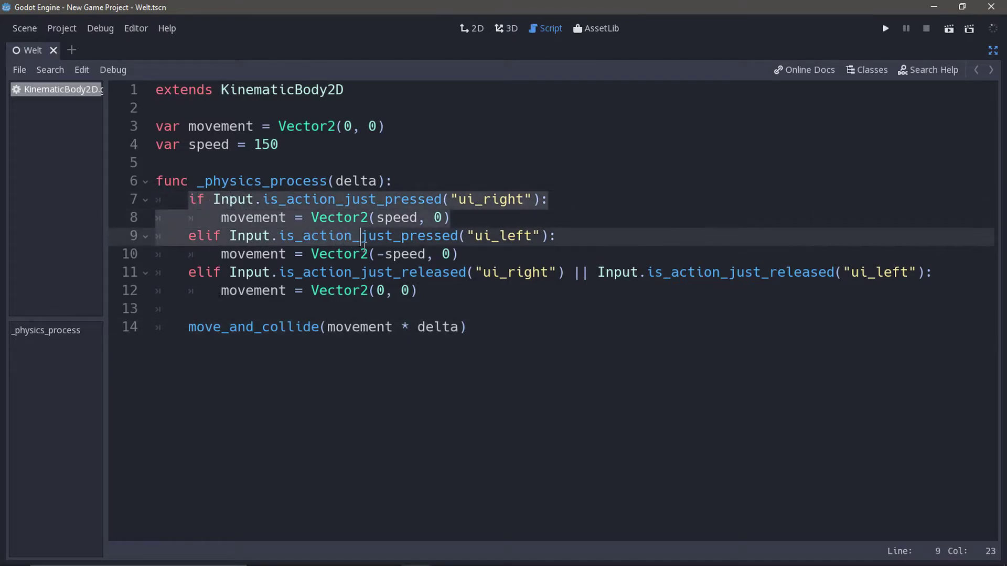
click(435, 287)
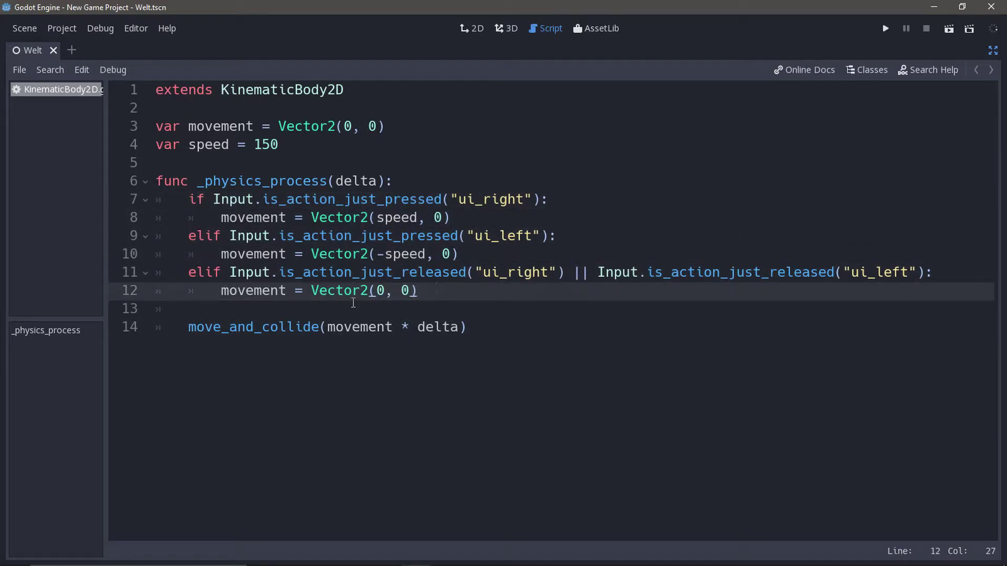
drag(188, 327, 458, 327)
click(311, 327)
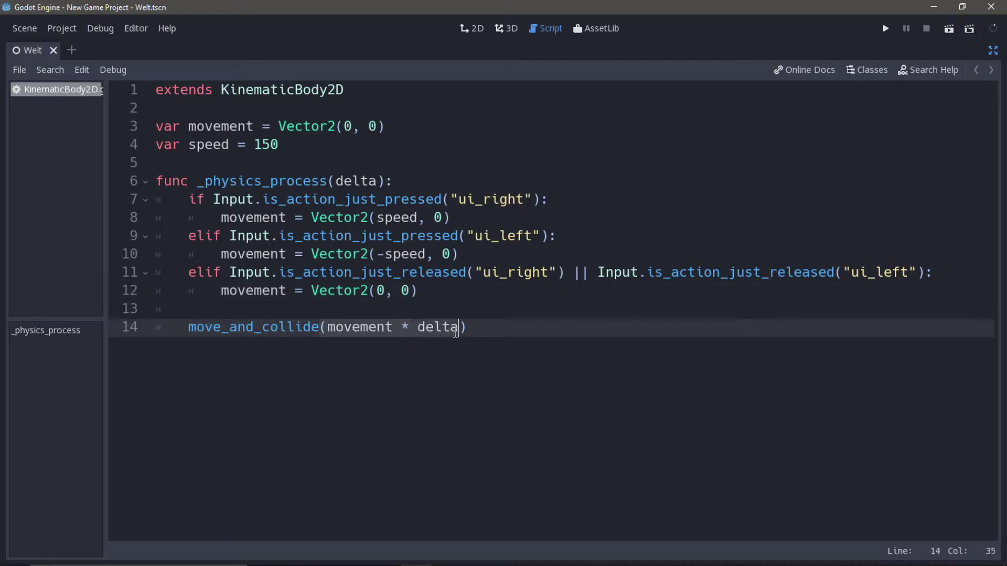
click(458, 327)
click(509, 315)
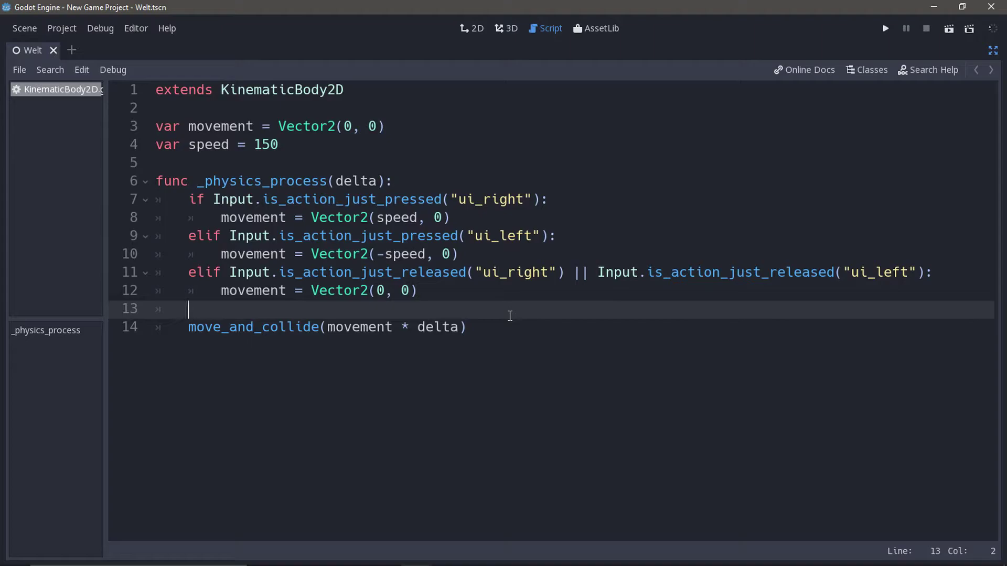
double_click(232, 330)
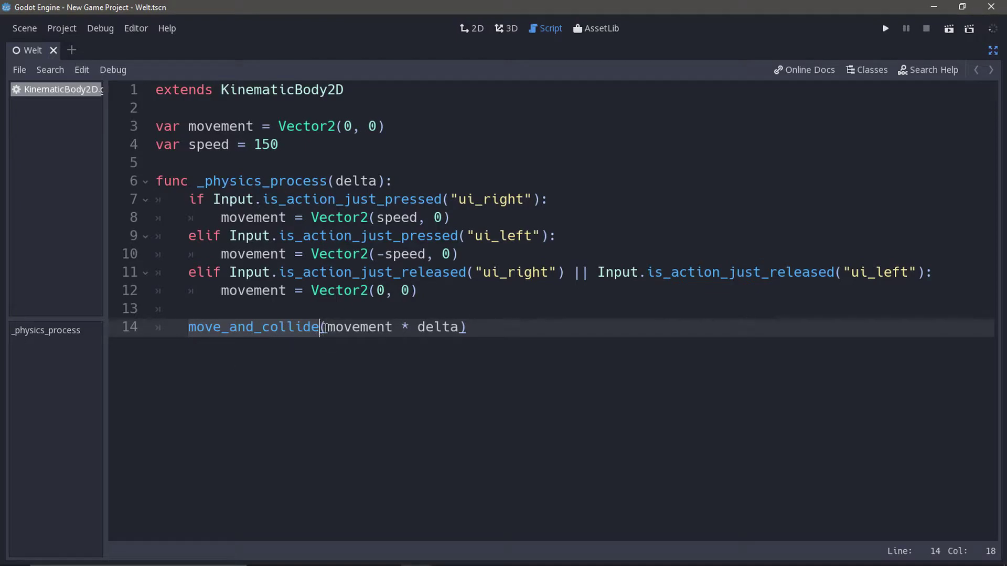
drag(329, 327, 391, 327)
click(393, 327)
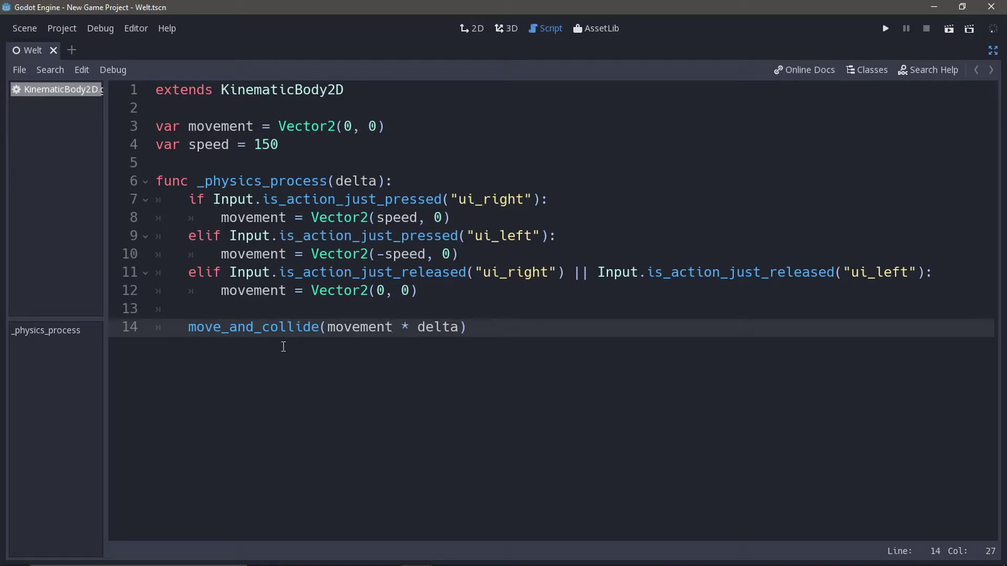
drag(327, 327, 394, 331)
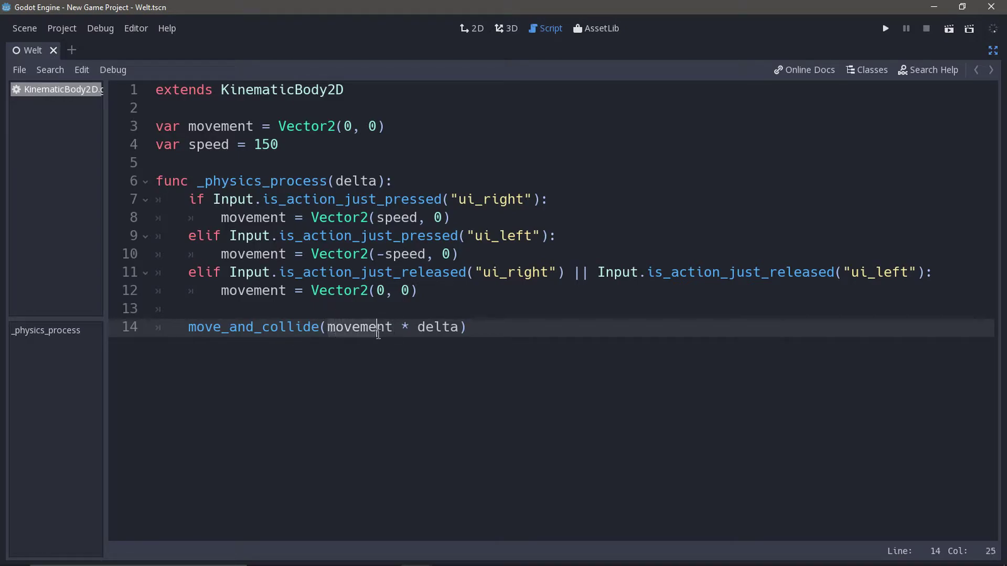
click(396, 335)
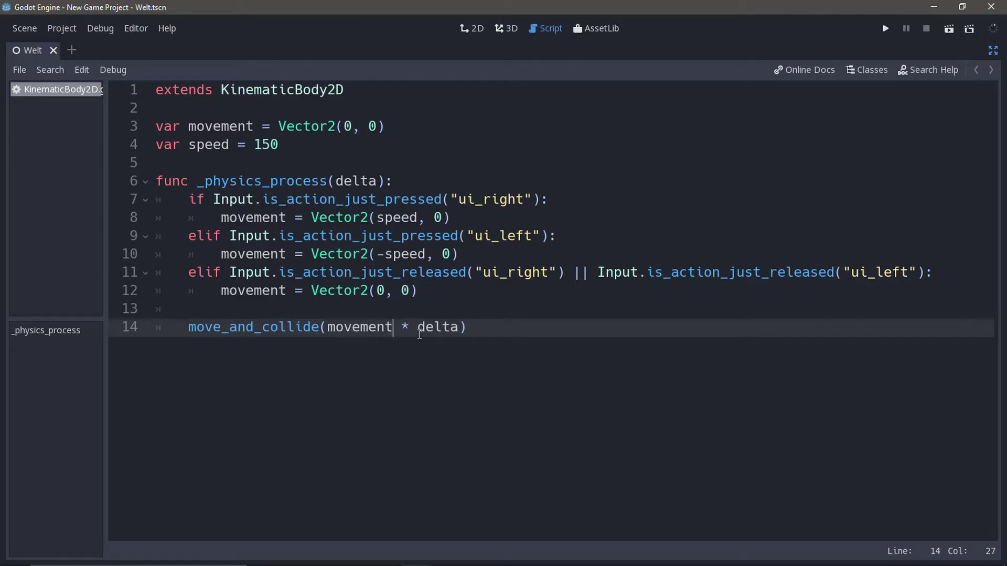
drag(400, 330, 464, 331)
click(464, 330)
drag(400, 331, 455, 329)
click(457, 328)
drag(204, 181, 315, 181)
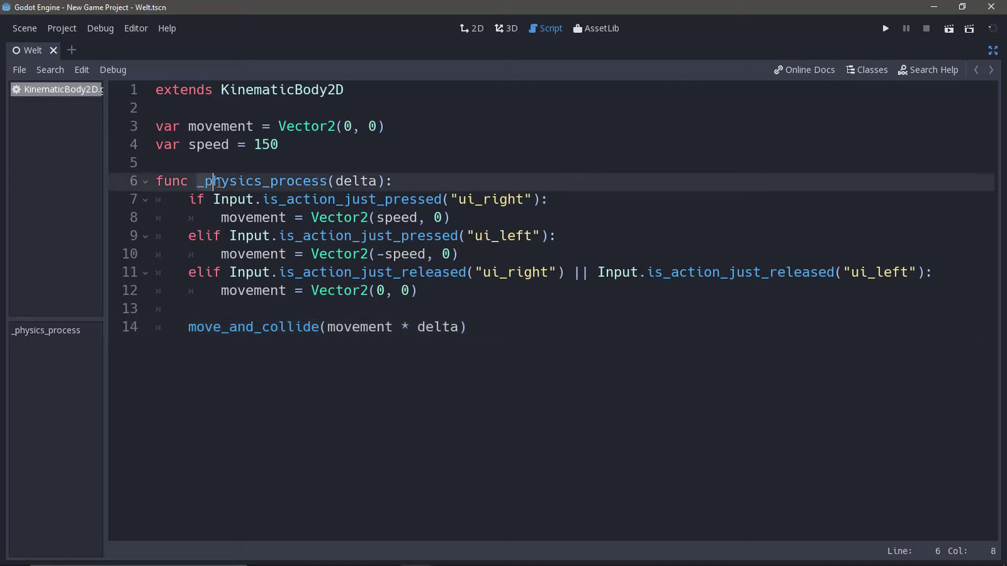
click(311, 181)
drag(329, 330, 391, 331)
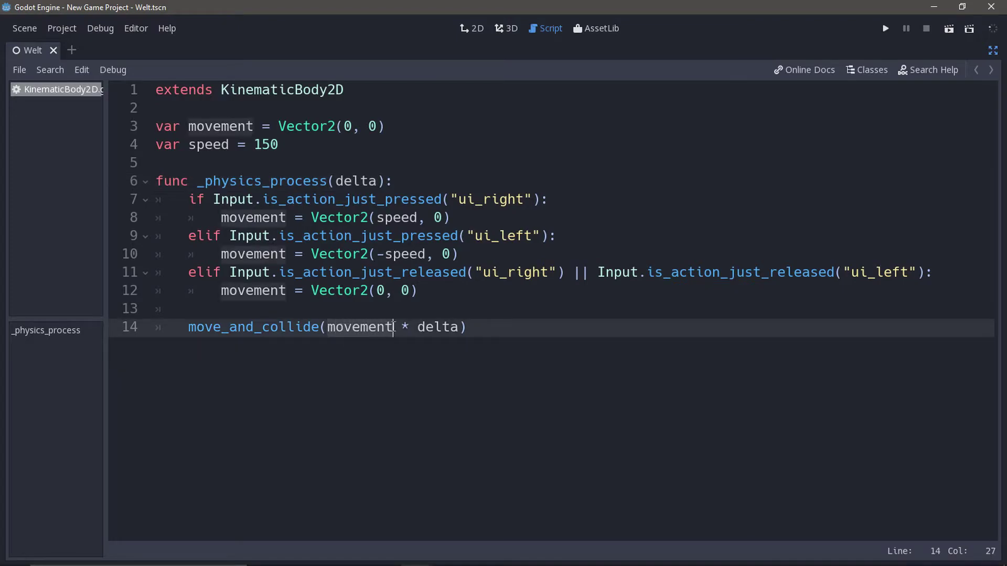
click(391, 336)
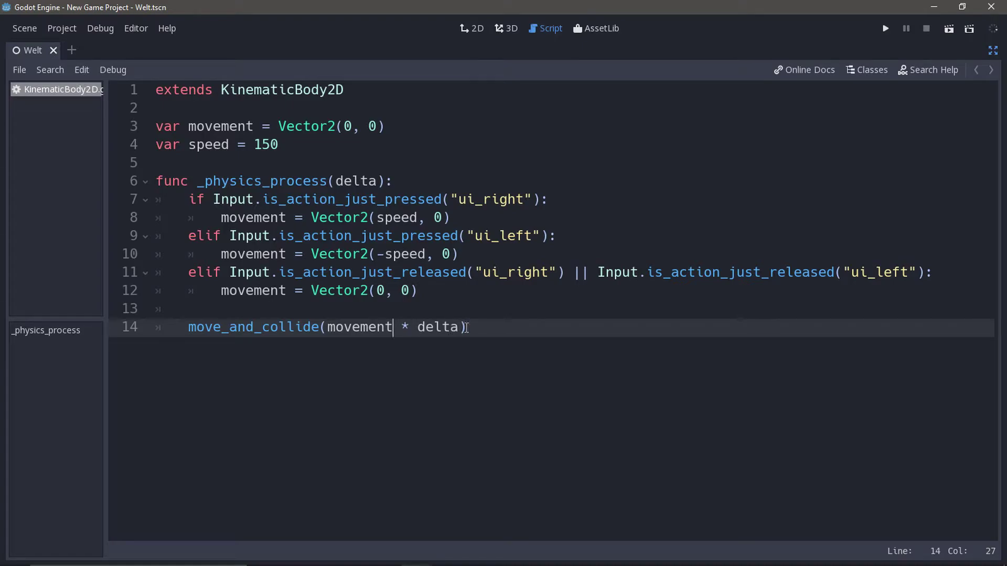
drag(467, 327, 396, 329)
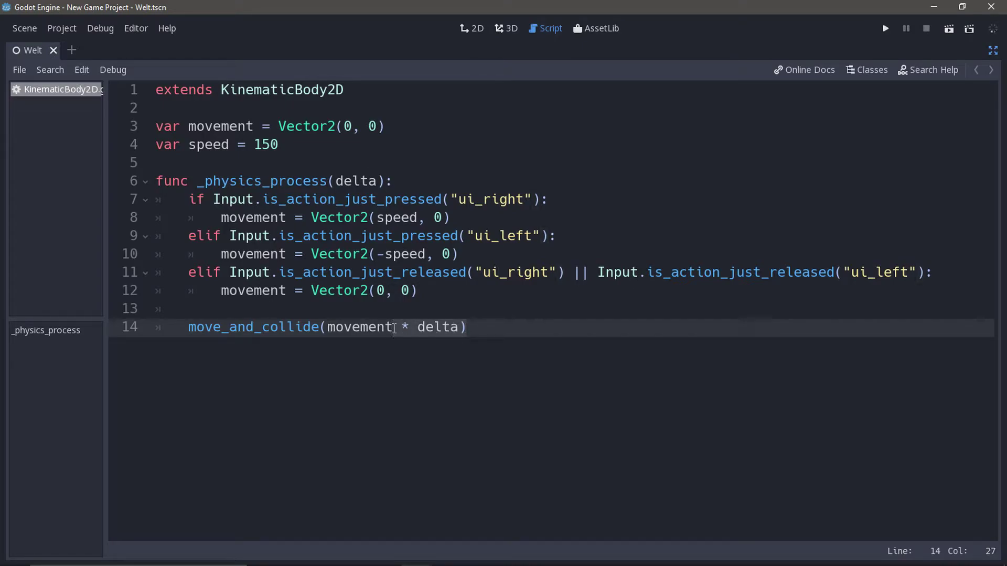
- Make line 14 read move_and_collide(movement), then test left/right jumps in the running game
text())
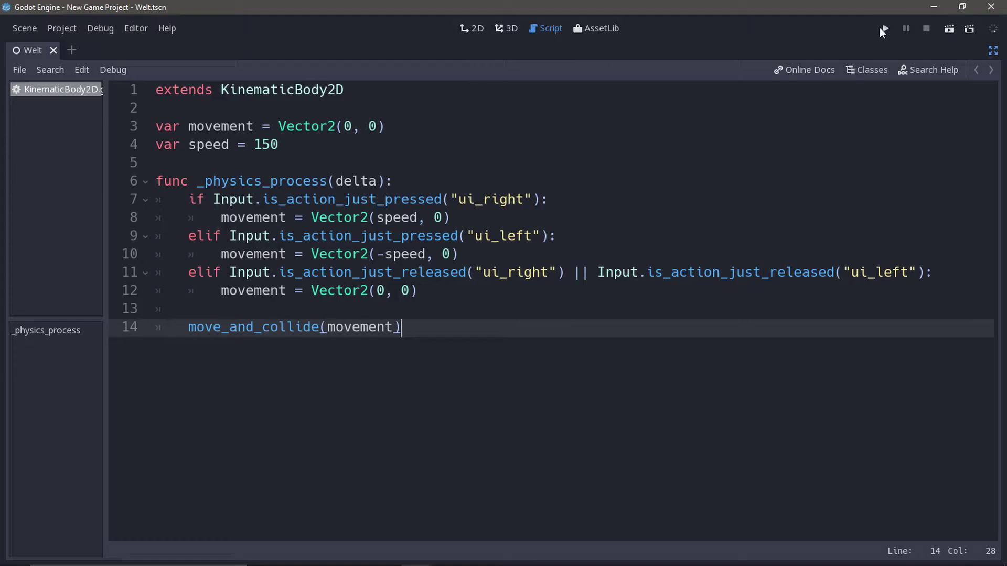
click(883, 28)
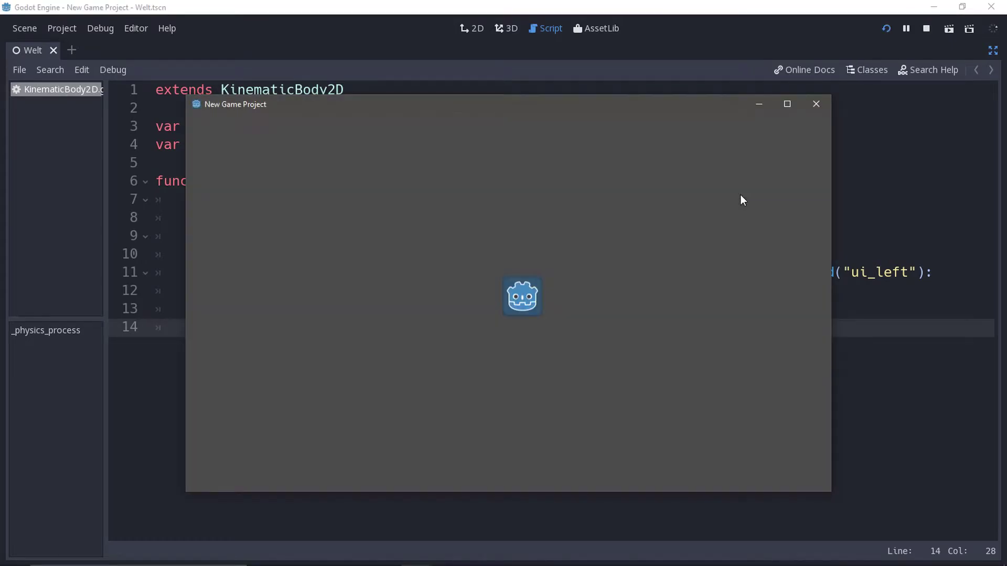
key(Left)
key(Right)
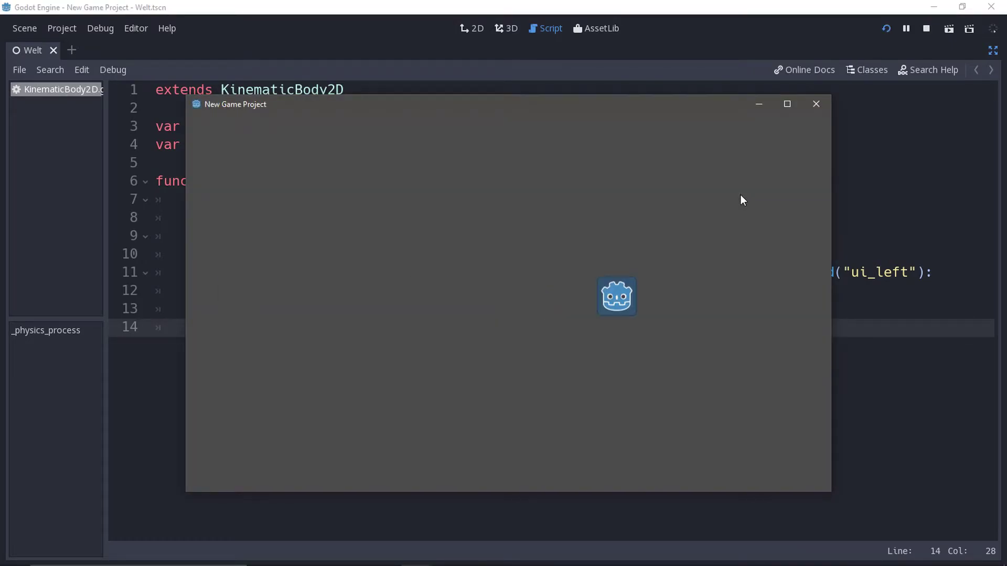
key(Left)
key(Right)
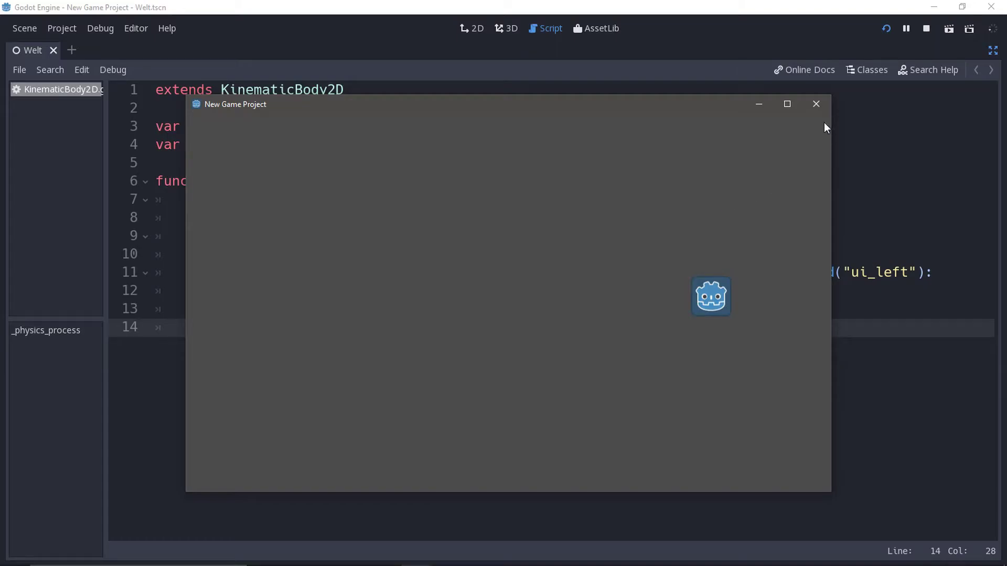
click(816, 104)
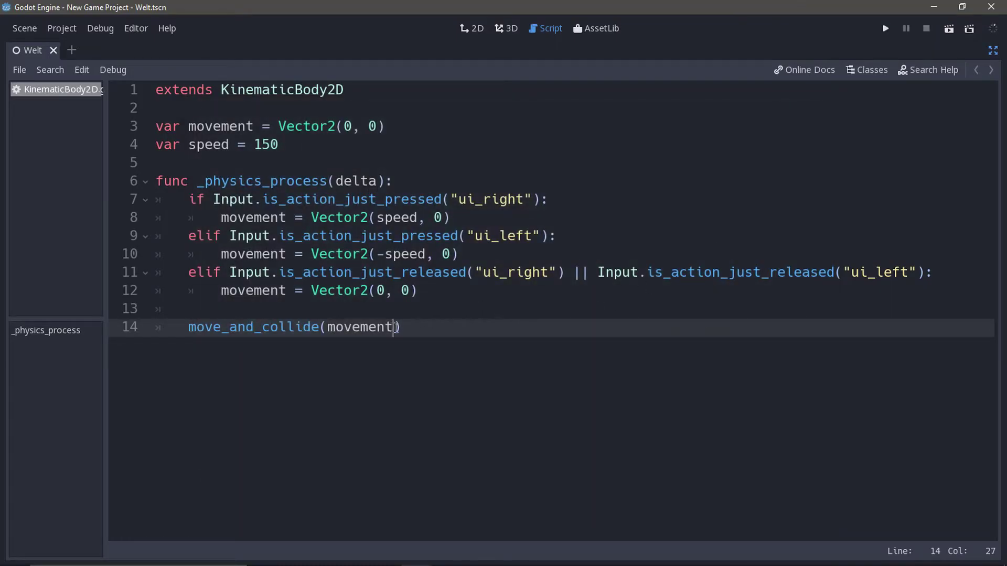
- Add ' * delta' back after movement in the move_and_collide call on line 14
text(* delta)
drag(343, 328, 469, 328)
click(470, 328)
- Walk through the ui_left press check on line 9 and Vector2(-speed, 0) on line 10
click(192, 235)
click(307, 236)
drag(308, 235, 557, 236)
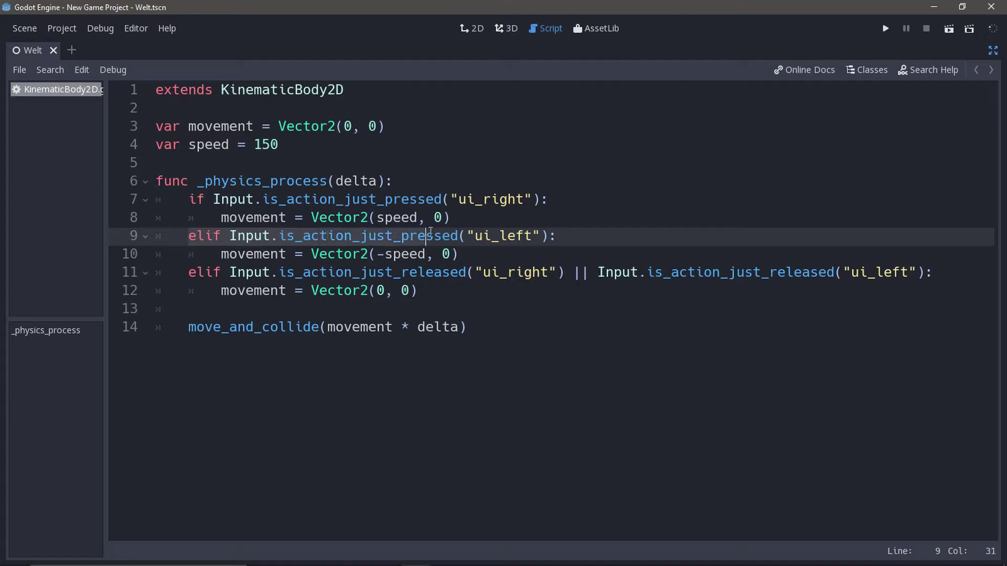
click(558, 236)
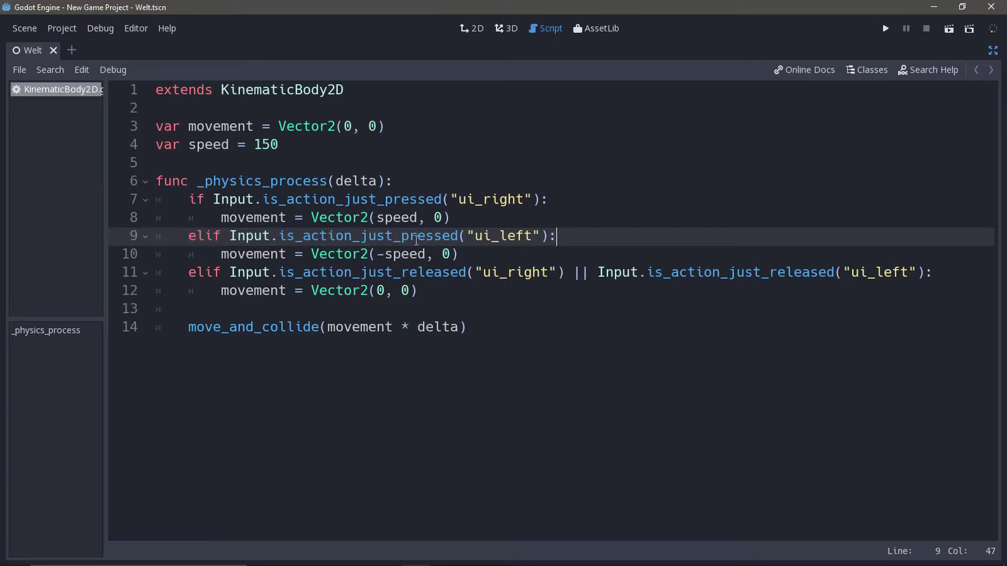
click(329, 255)
click(352, 255)
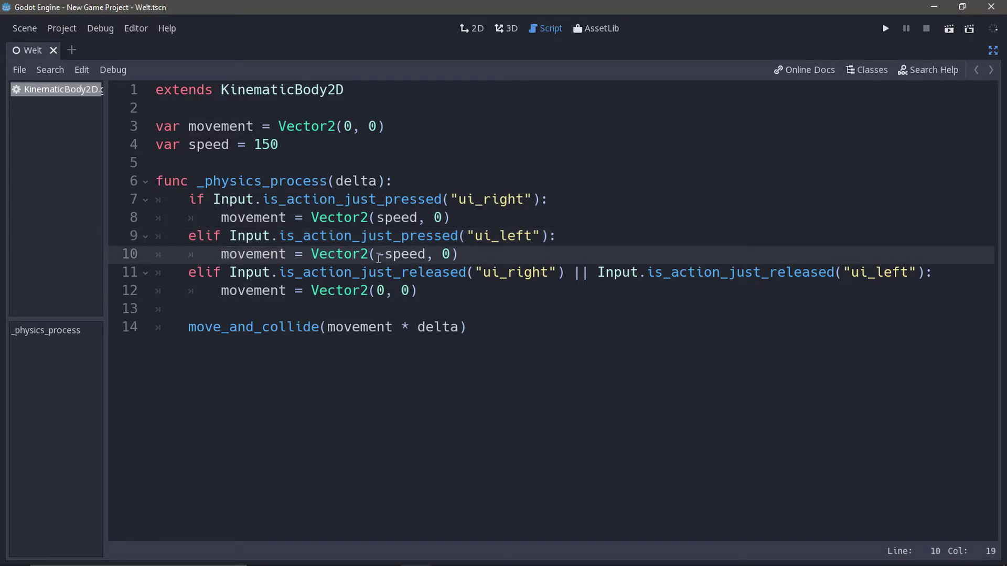
drag(378, 257, 425, 256)
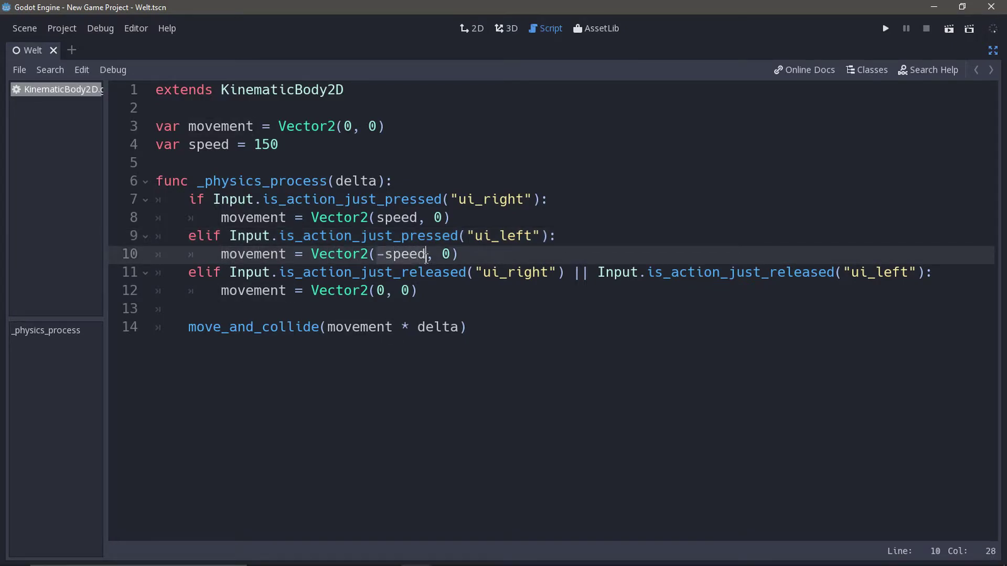
click(428, 256)
double_click(409, 256)
click(378, 256)
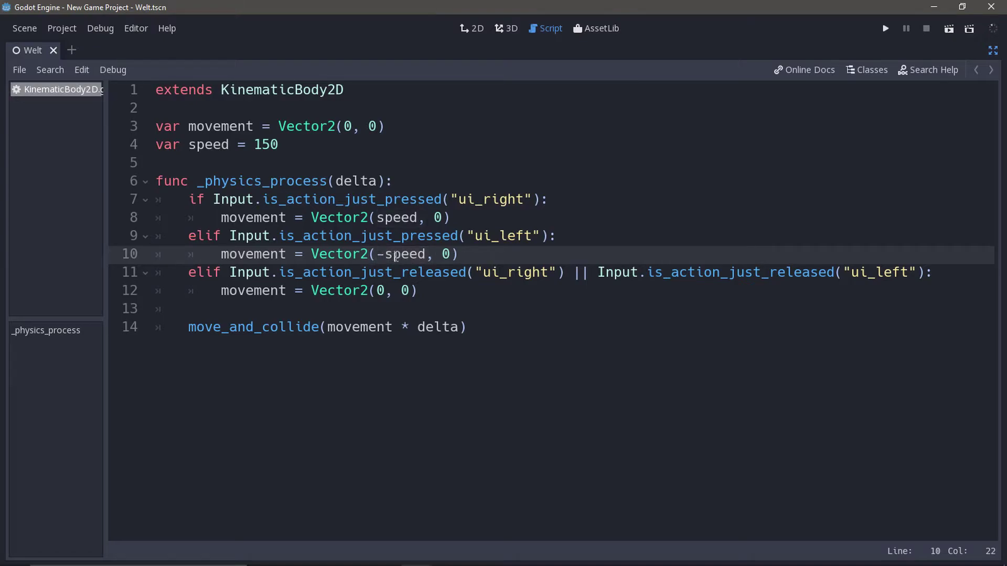
double_click(445, 255)
click(442, 255)
click(459, 254)
- Review the ui_right and ui_left is_action_just_released checks on line 11
click(198, 273)
click(313, 273)
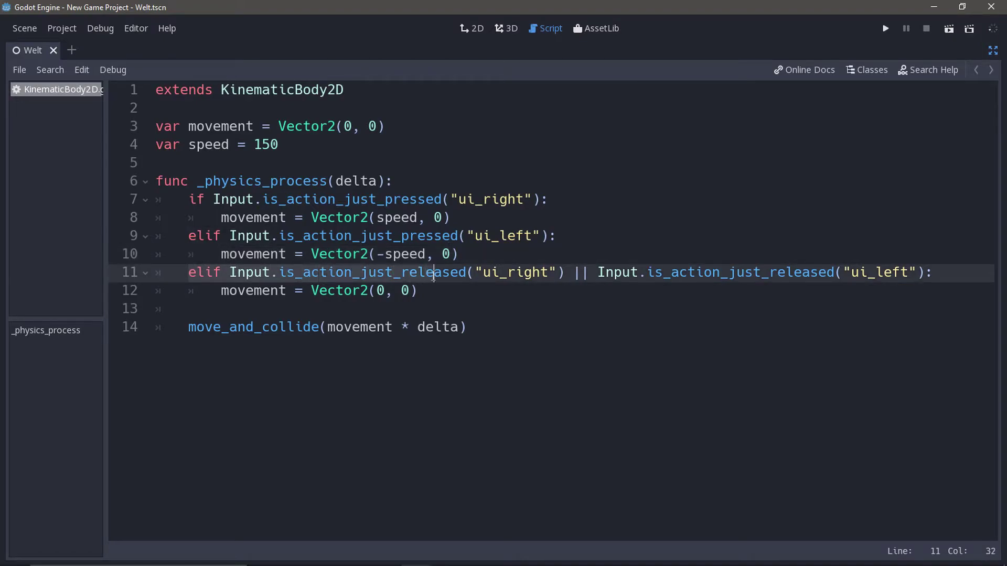
click(795, 273)
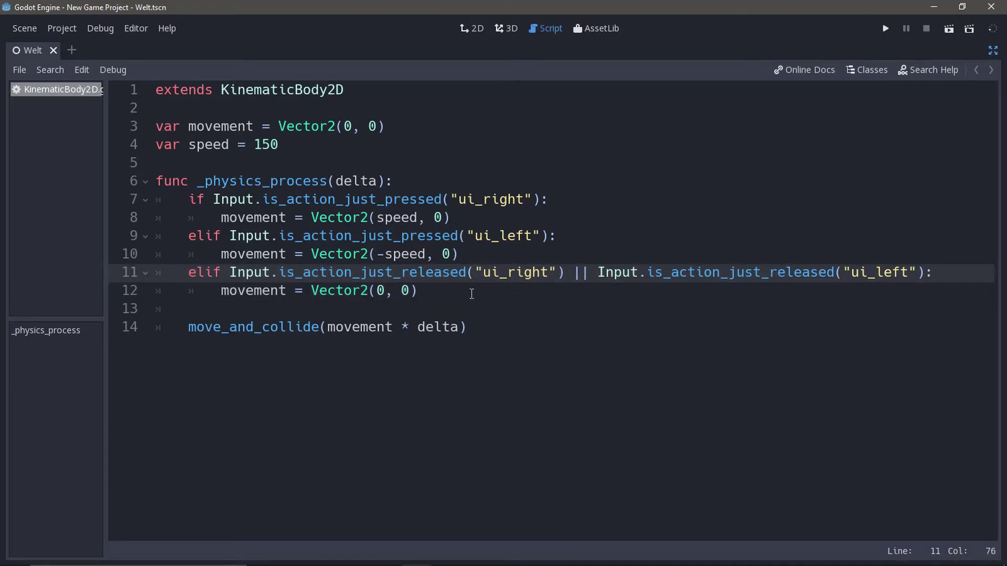
drag(230, 274, 562, 273)
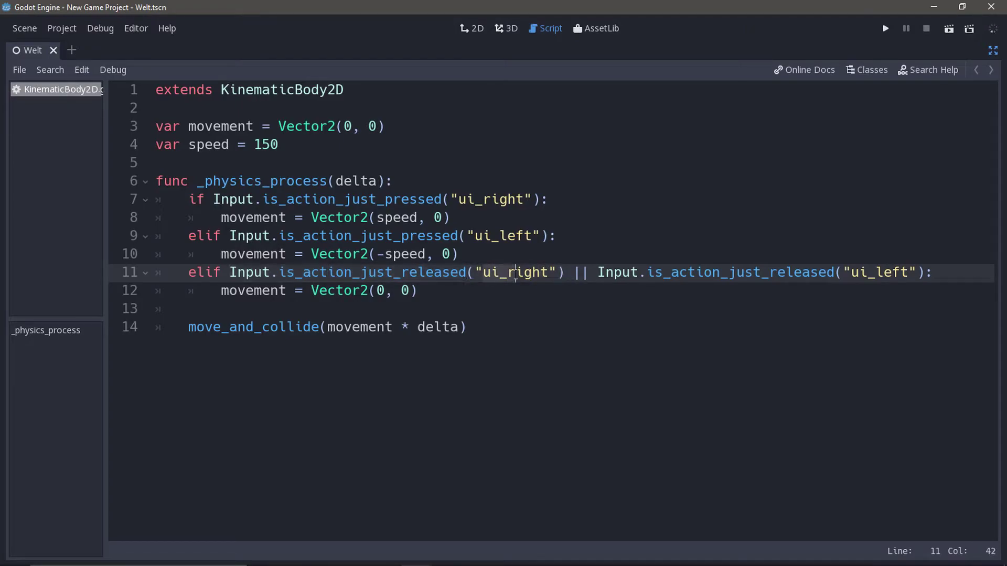
click(597, 273)
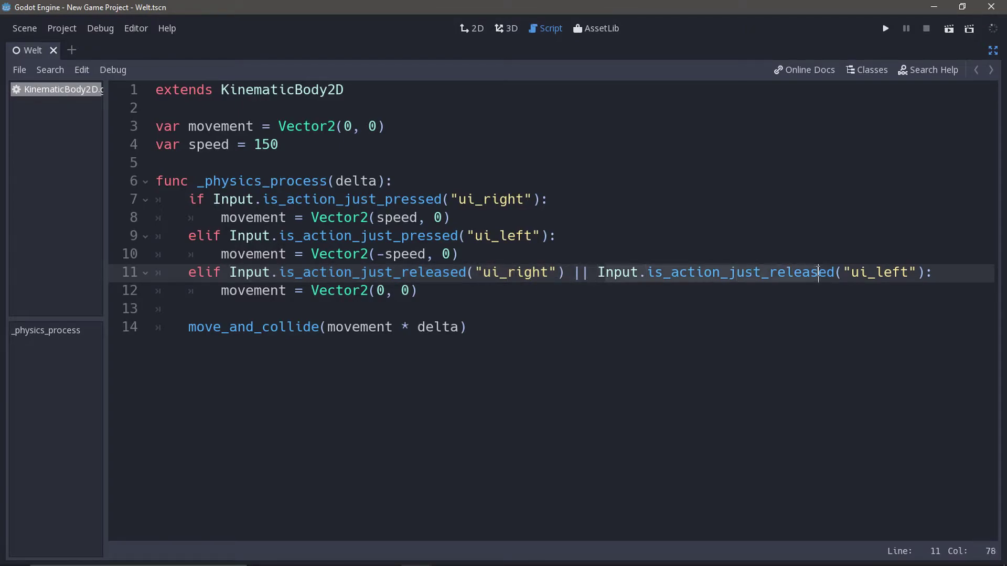
drag(598, 273, 934, 273)
click(933, 274)
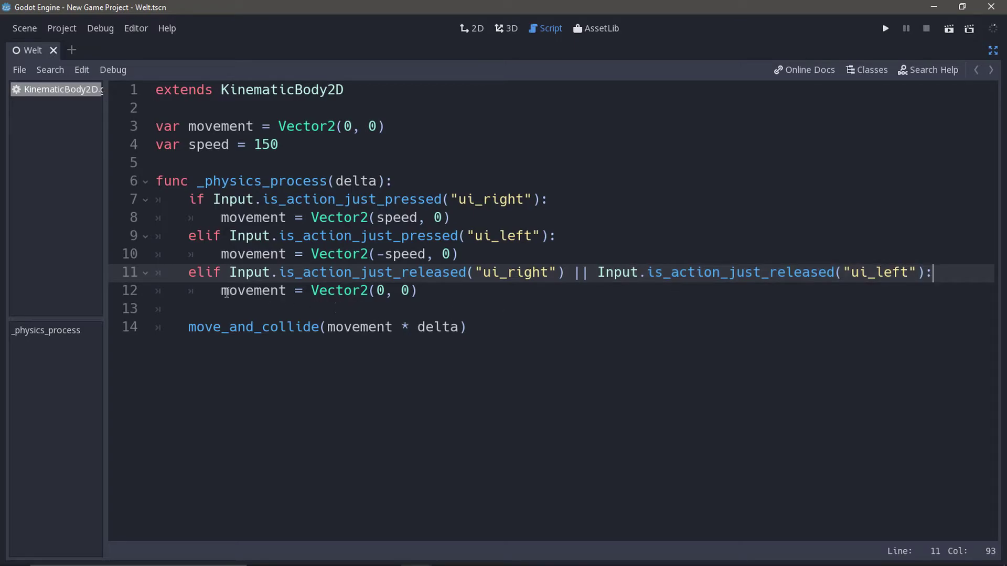
- Point out the Vector2(0, 0) reset on line 12 and the move_and_collide line 14
drag(221, 291, 429, 297)
click(428, 297)
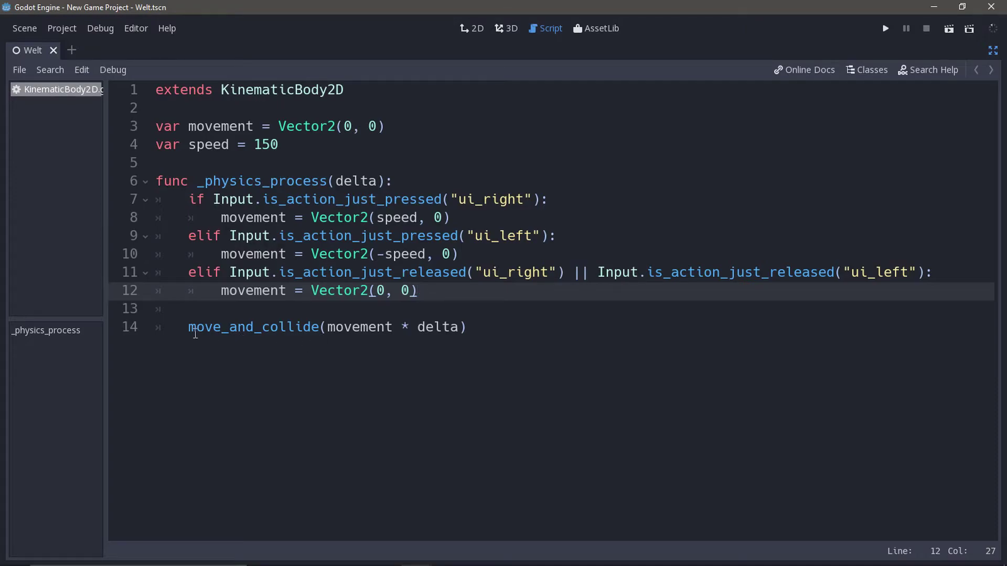
drag(188, 328, 489, 330)
click(488, 330)
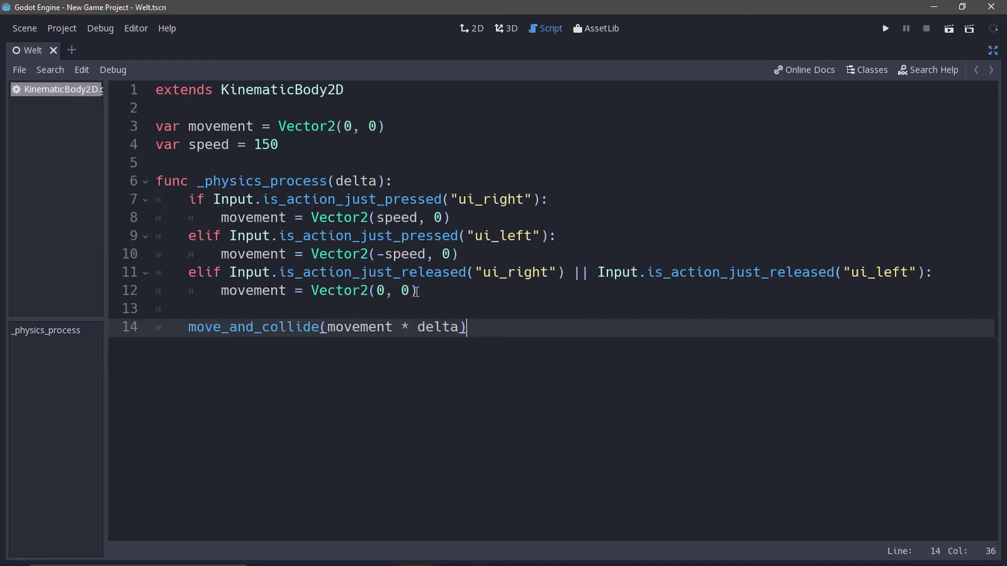
click(362, 292)
click(495, 330)
key(Up)
key(Up)
key(Up)
- Run the scene, watch the icon follow the mouse, then close the game window
click(447, 294)
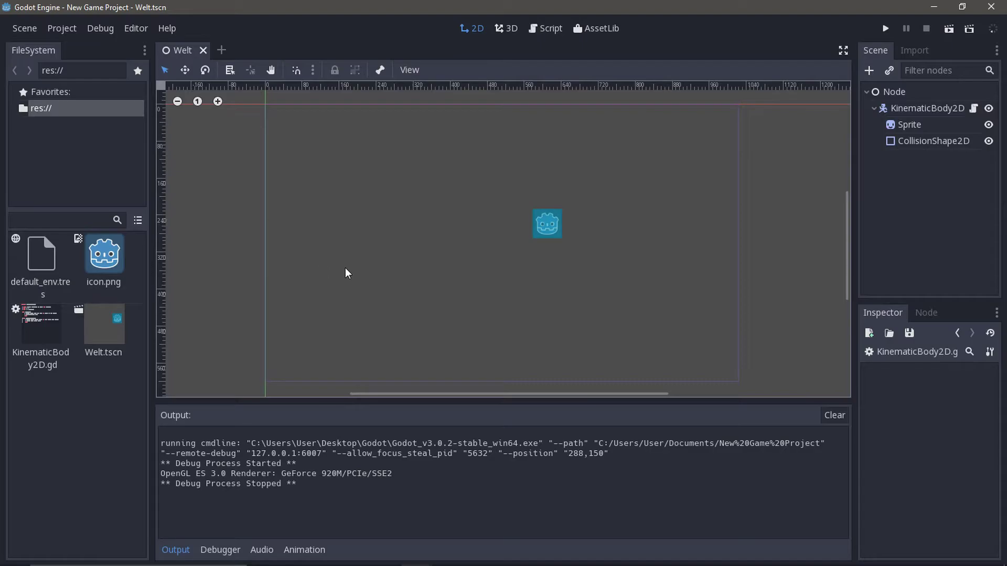
click(886, 29)
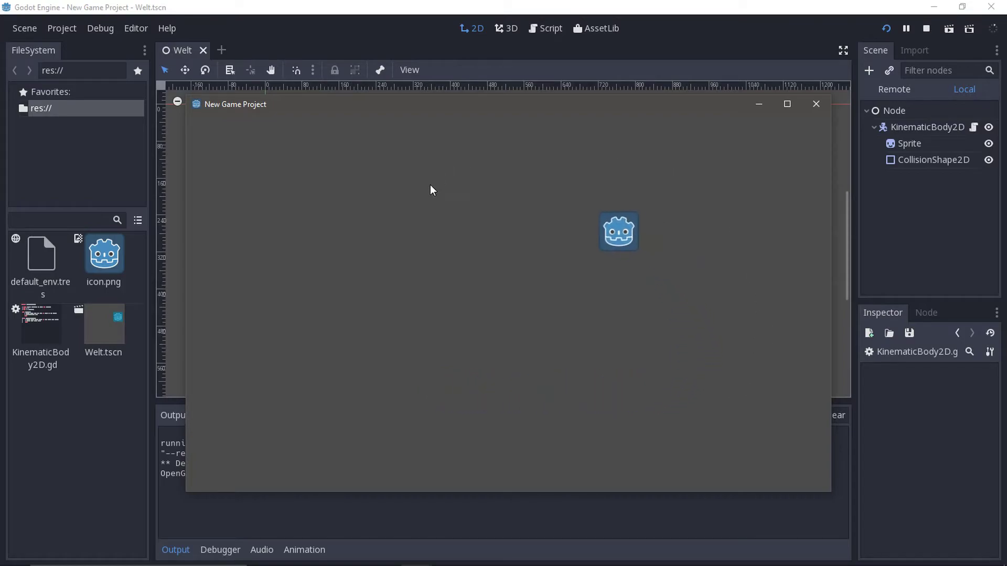
click(816, 112)
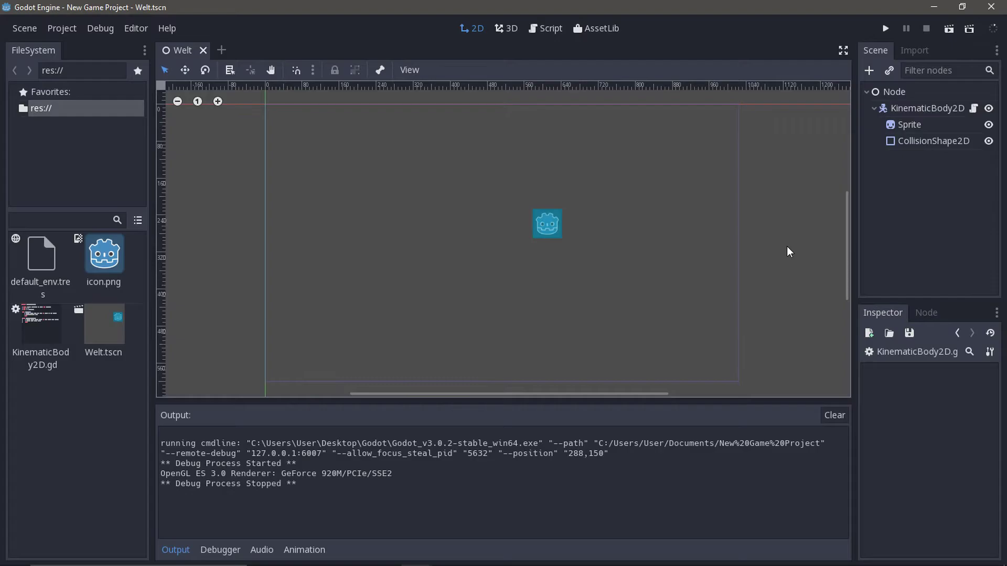
- Open KinematicBody2D.gd in distraction-free mode and enlarge the code font
click(974, 108)
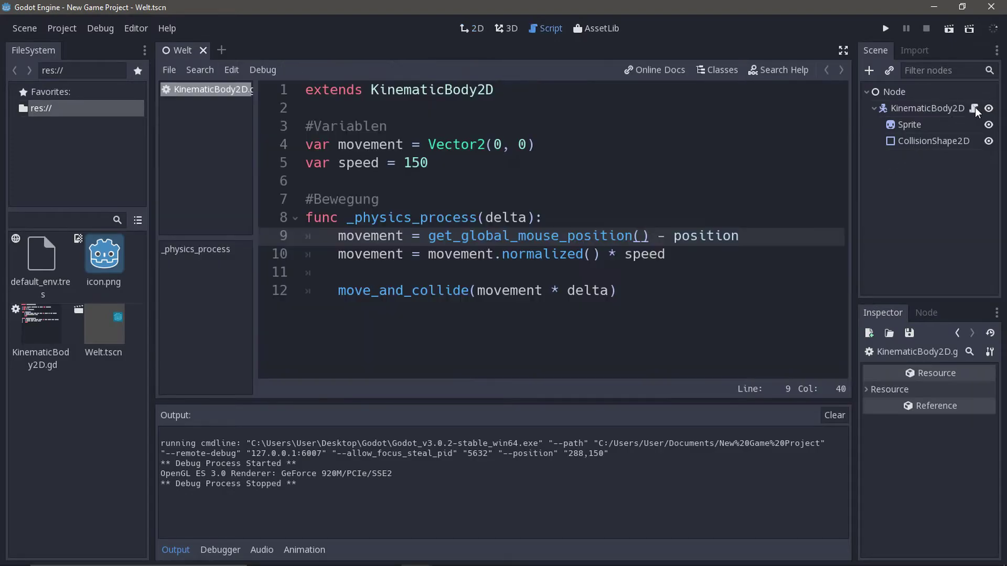
click(842, 50)
click(329, 355)
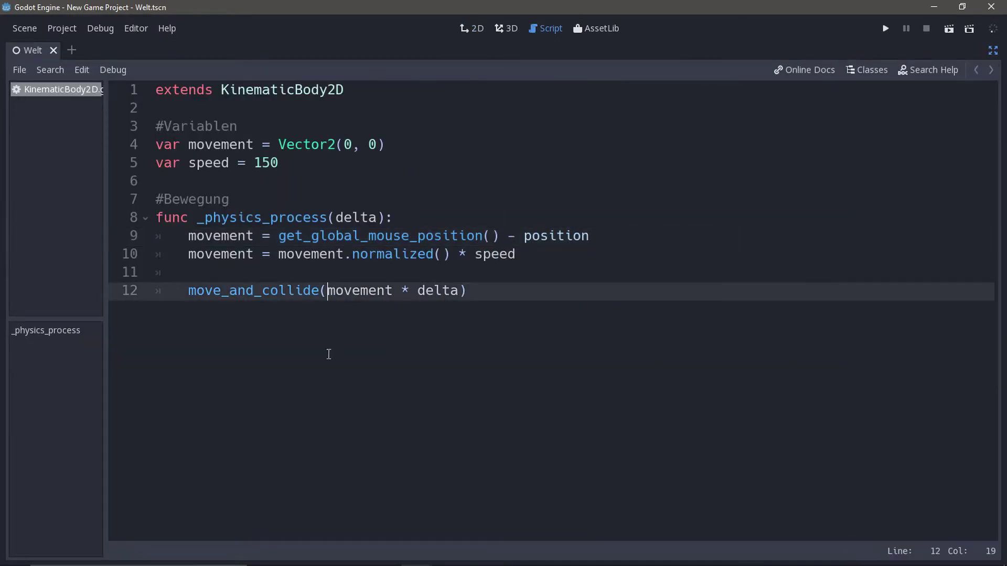
click(564, 360)
ctrl+scroll(564, 361, up, 1)
ctrl+scroll(561, 357, up, 2)
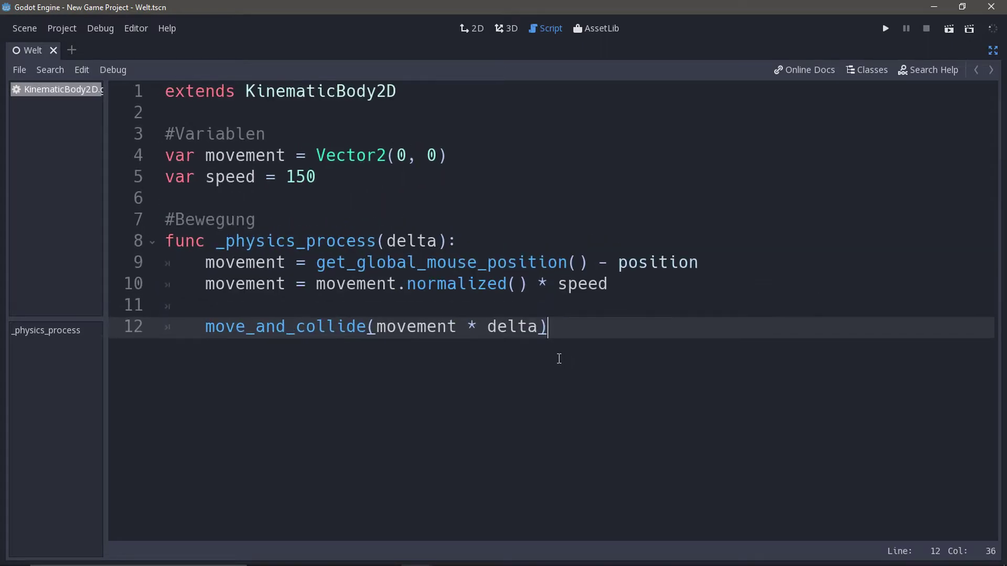
ctrl+scroll(560, 354, up, 1)
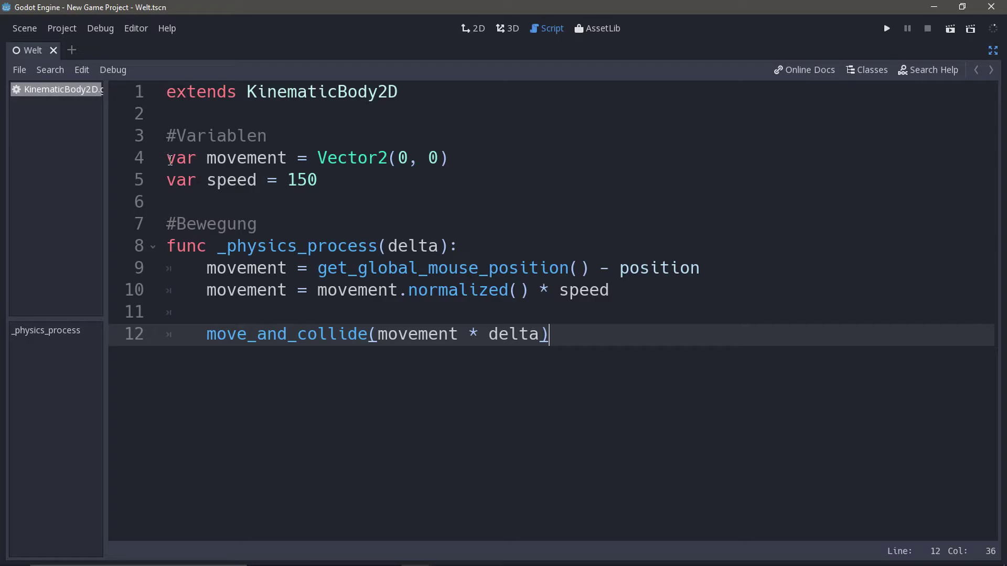
- Highlight the movement and speed variables on lines 4–5 and the _physics_process function
click(467, 162)
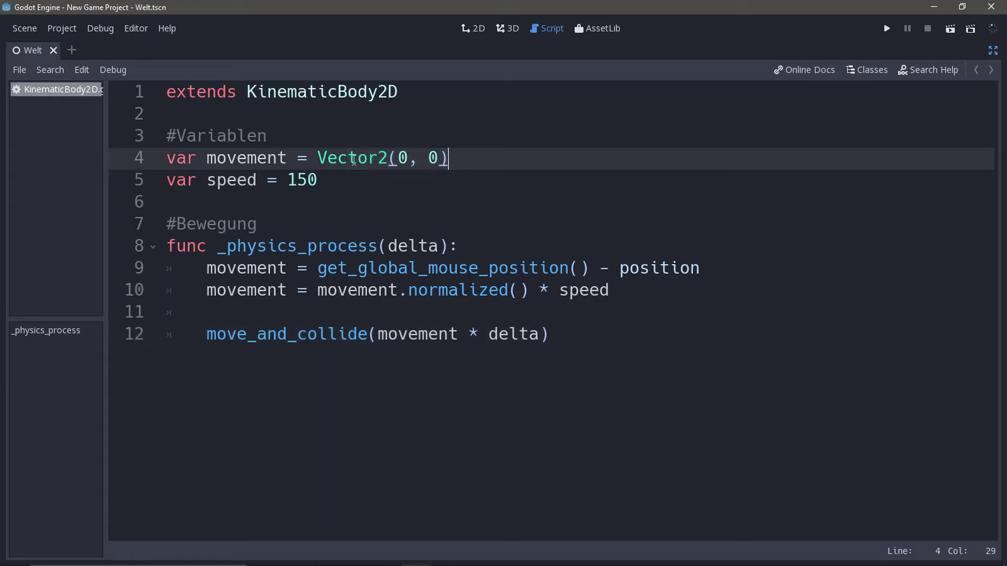
drag(207, 163, 288, 165)
click(287, 167)
drag(168, 180, 326, 187)
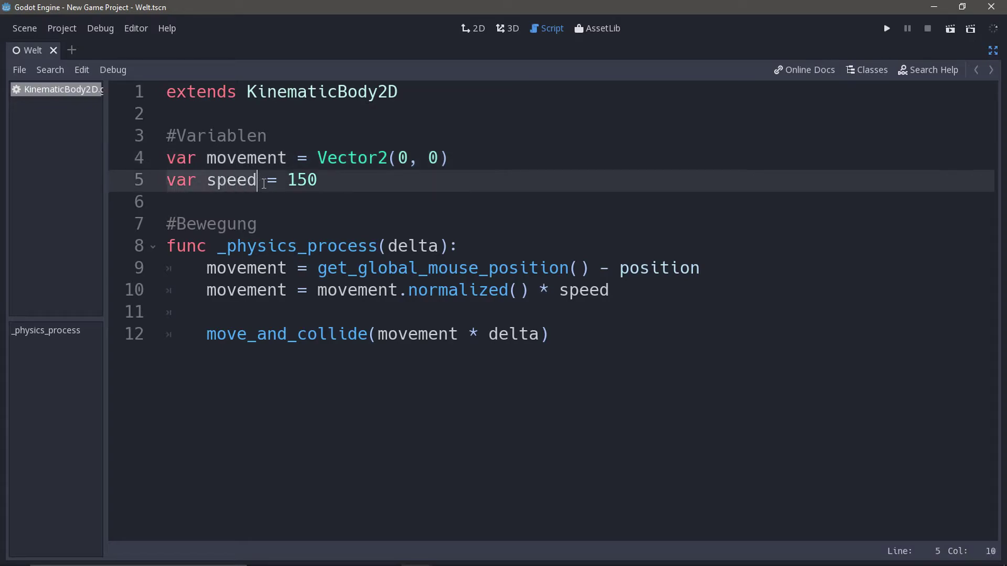
click(326, 187)
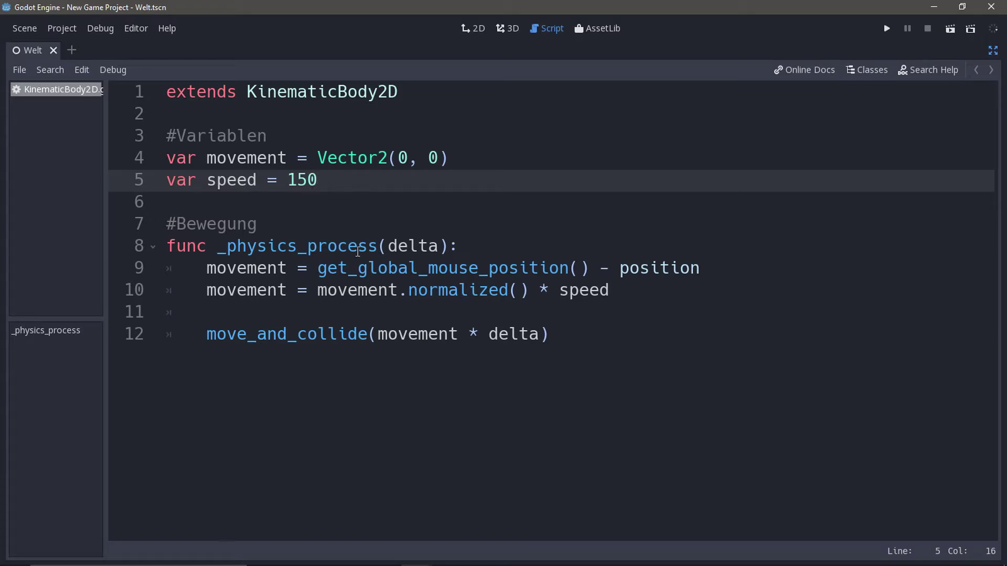
drag(170, 246, 401, 282)
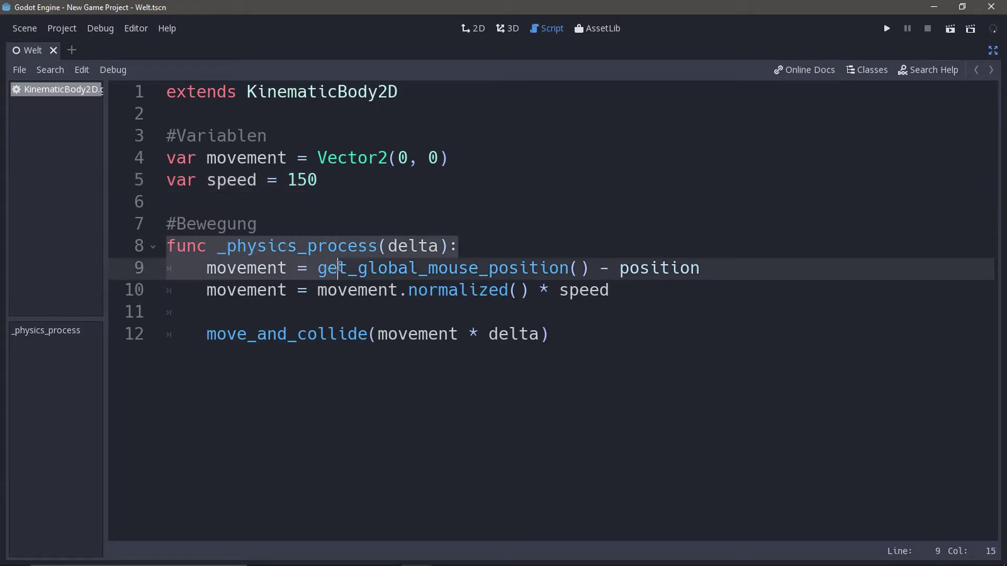
click(403, 294)
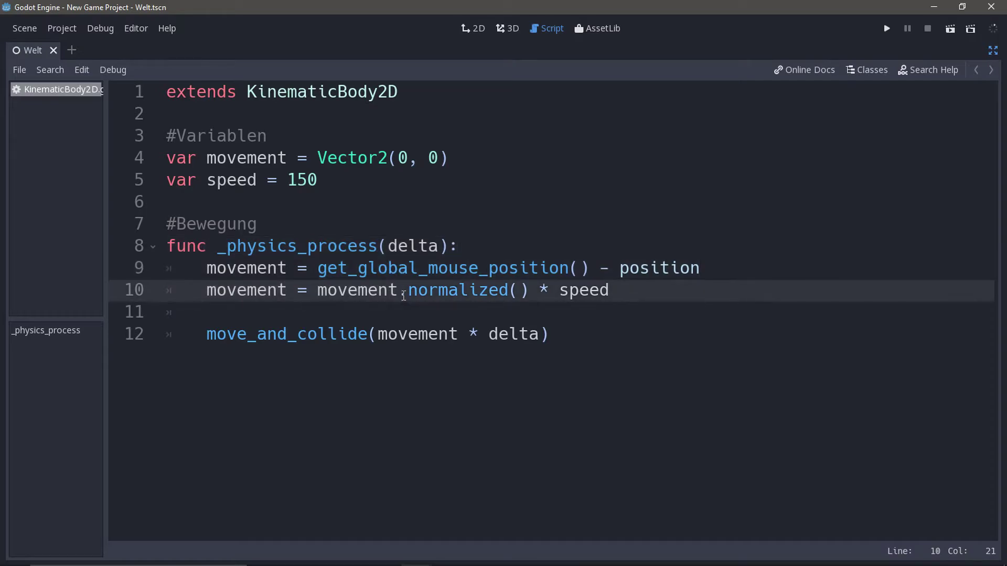
- Highlight the move_and_collide call on line 12, its movement uses and delta multiplication
click(576, 331)
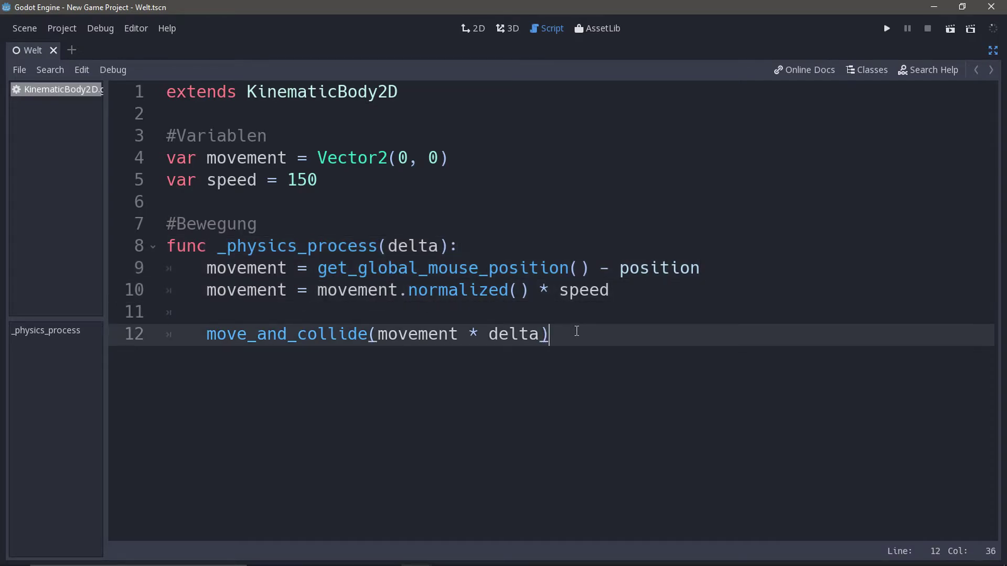
drag(207, 334, 460, 341)
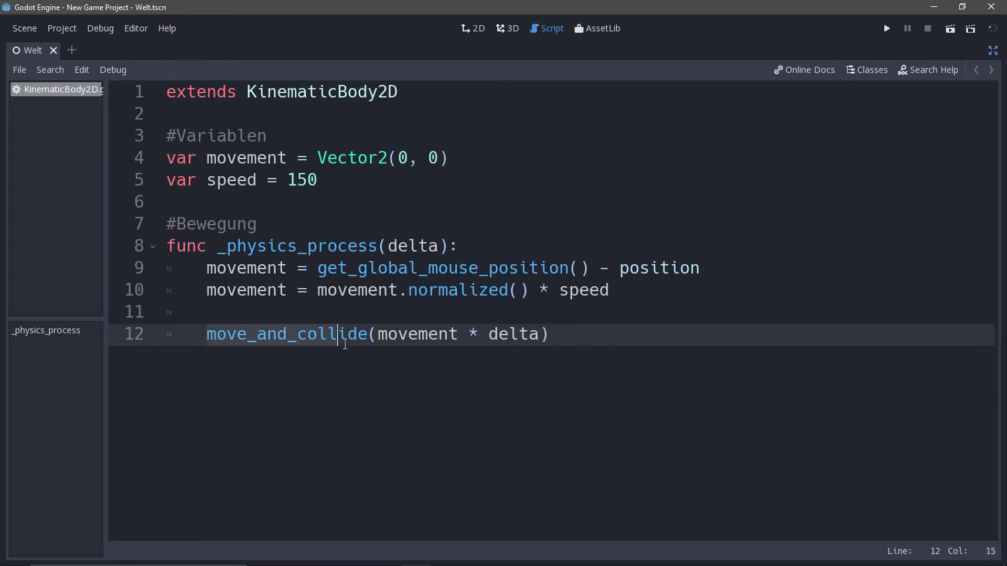
click(548, 347)
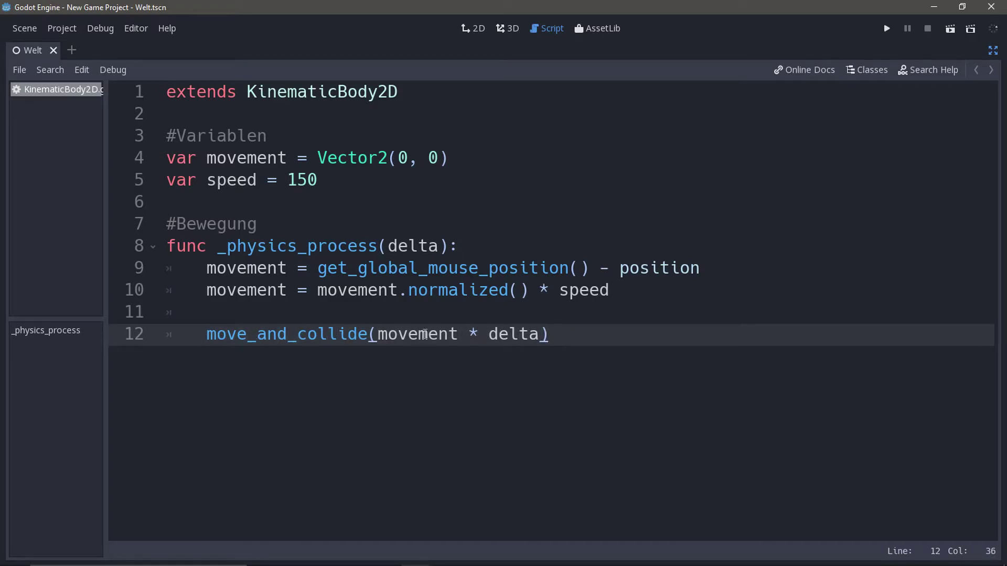
double_click(418, 334)
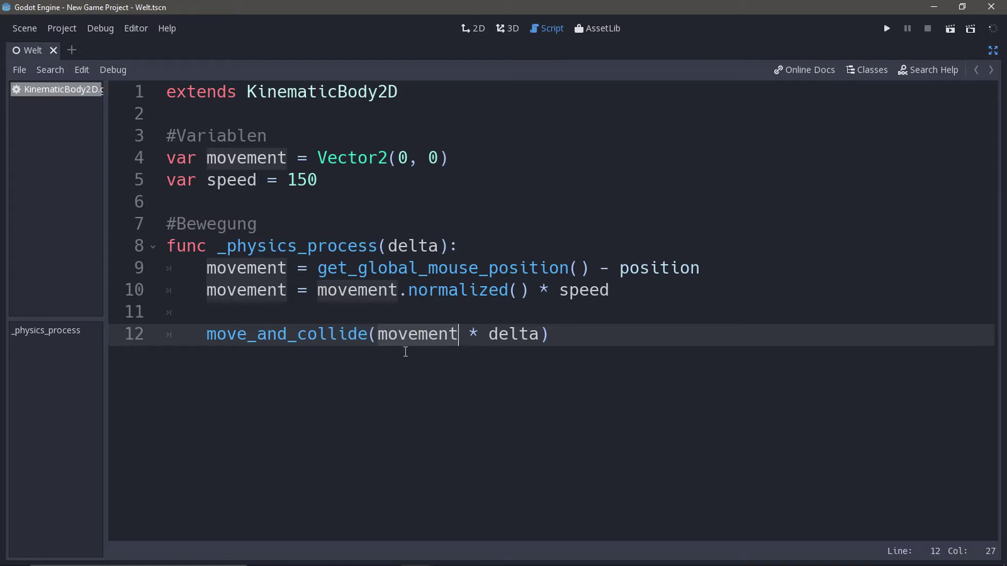
click(404, 340)
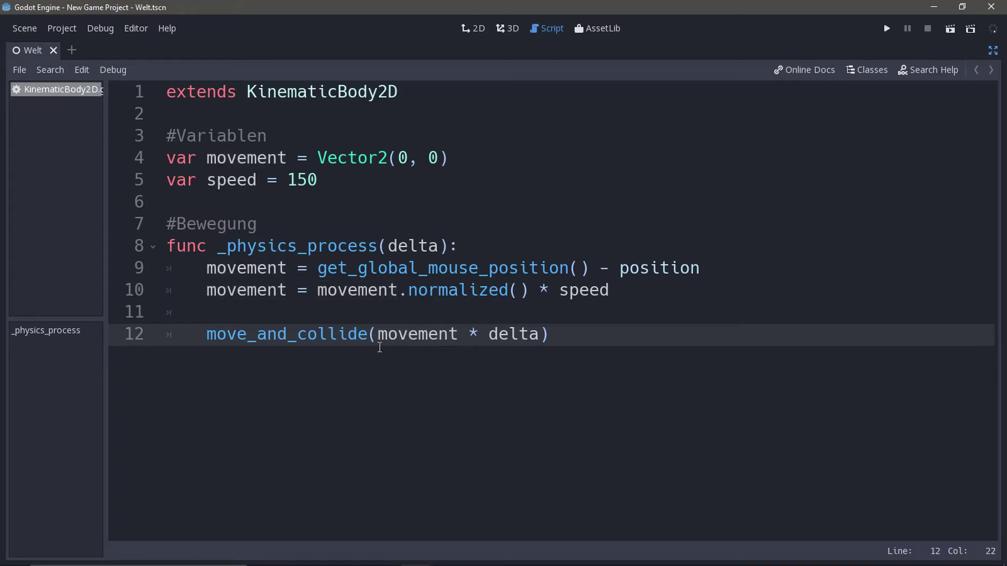
mouse_move(469, 338)
mouse_down()
mouse_move(528, 339)
mouse_move(469, 338)
mouse_up()
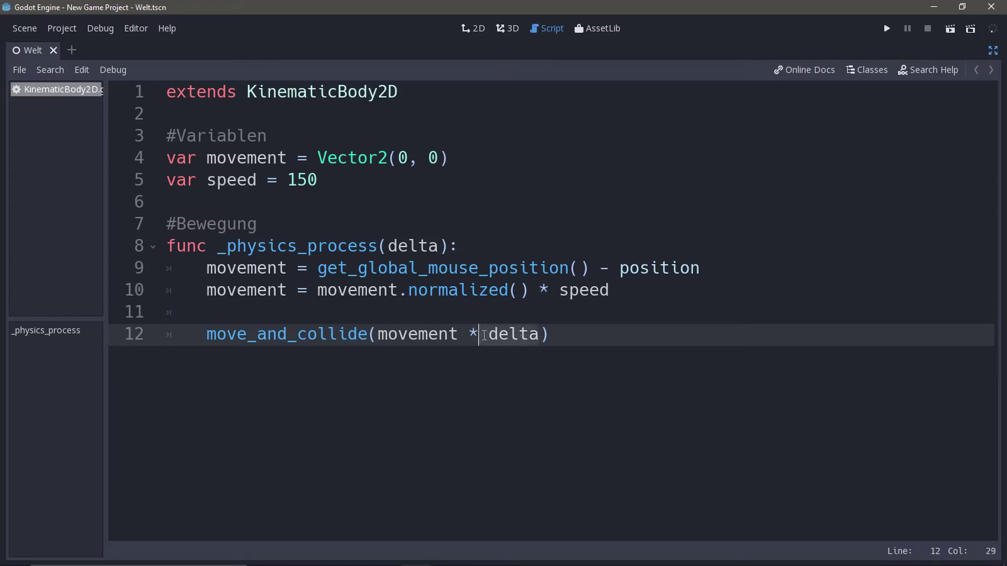
click(468, 339)
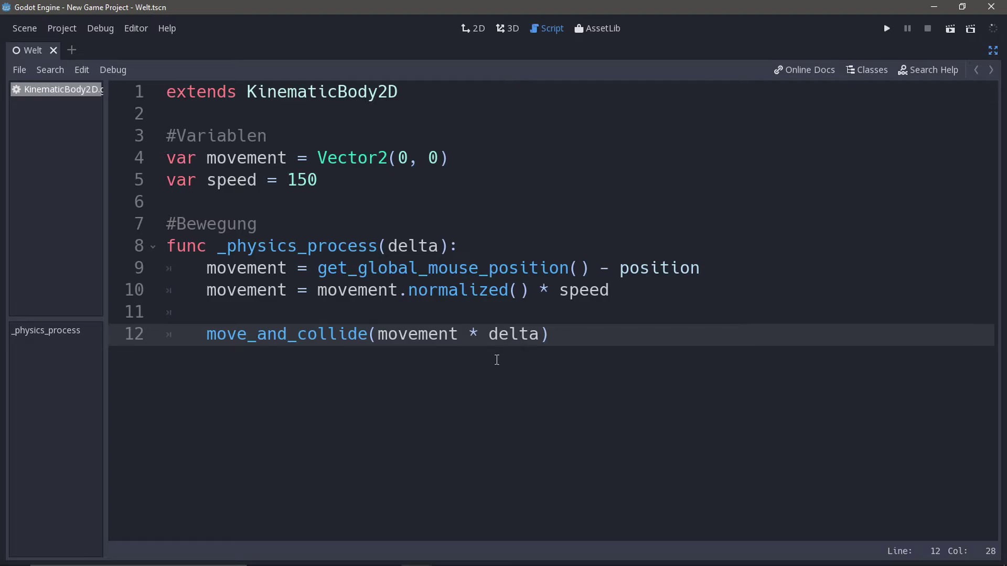
- Highlight lines 9–10 and the get_global_mouse_position() calculation on line 9
drag(214, 267, 524, 290)
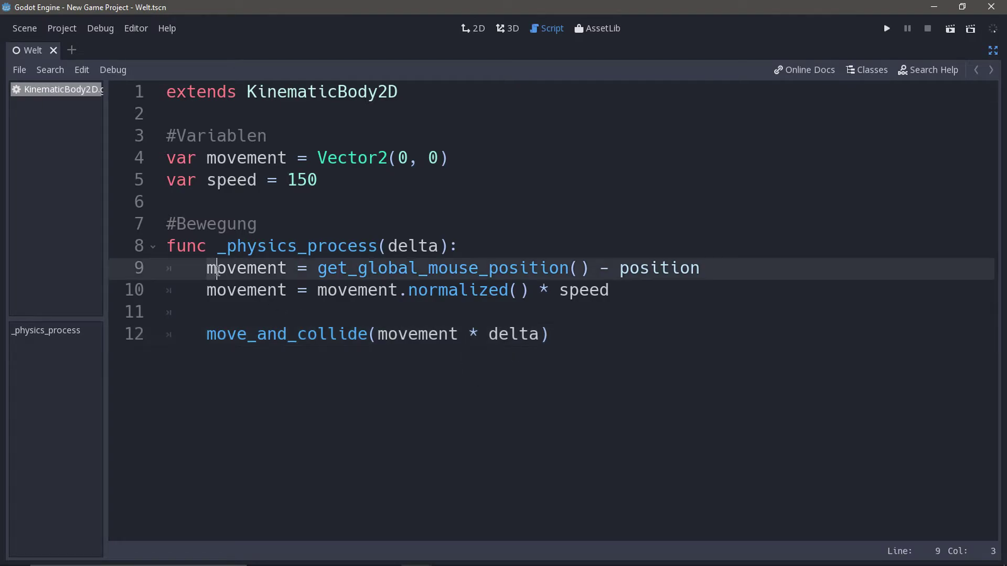
click(638, 292)
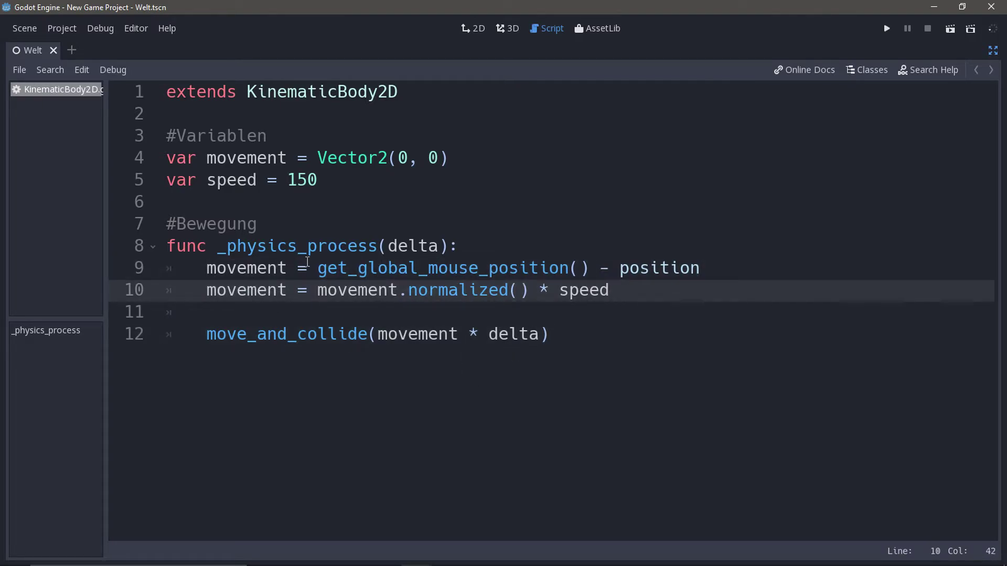
double_click(229, 270)
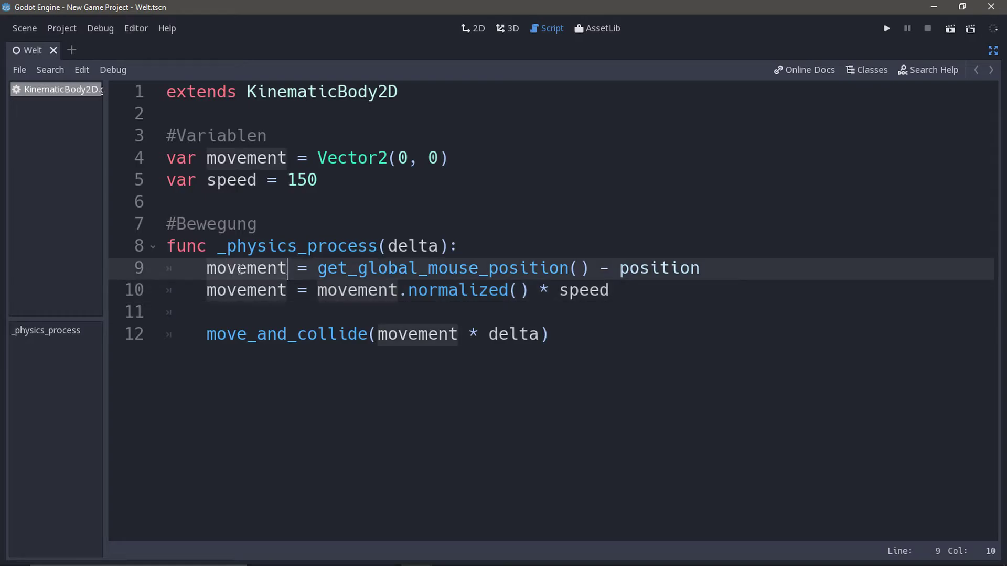
click(239, 270)
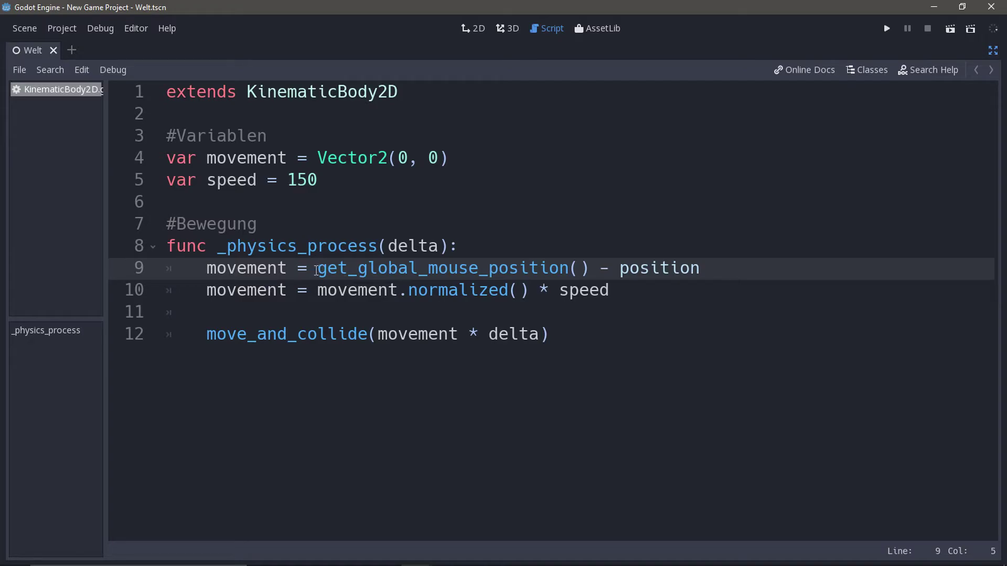
drag(319, 270, 552, 283)
click(590, 268)
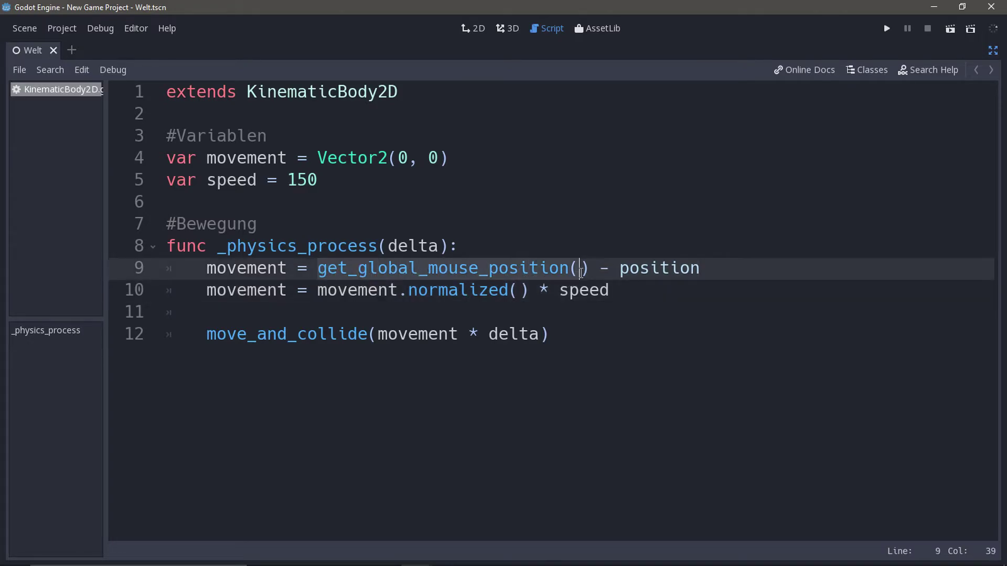
drag(589, 273, 323, 268)
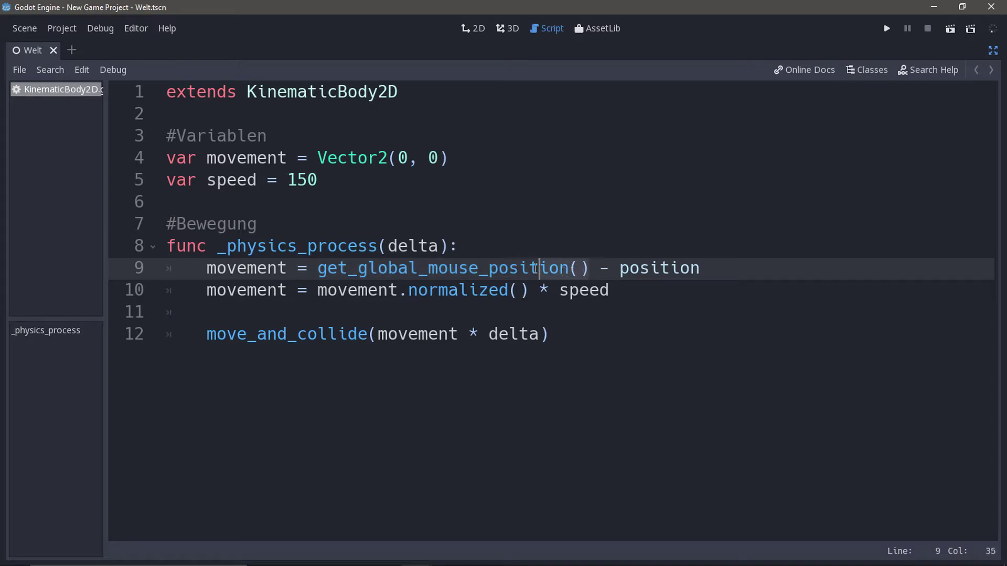
click(318, 269)
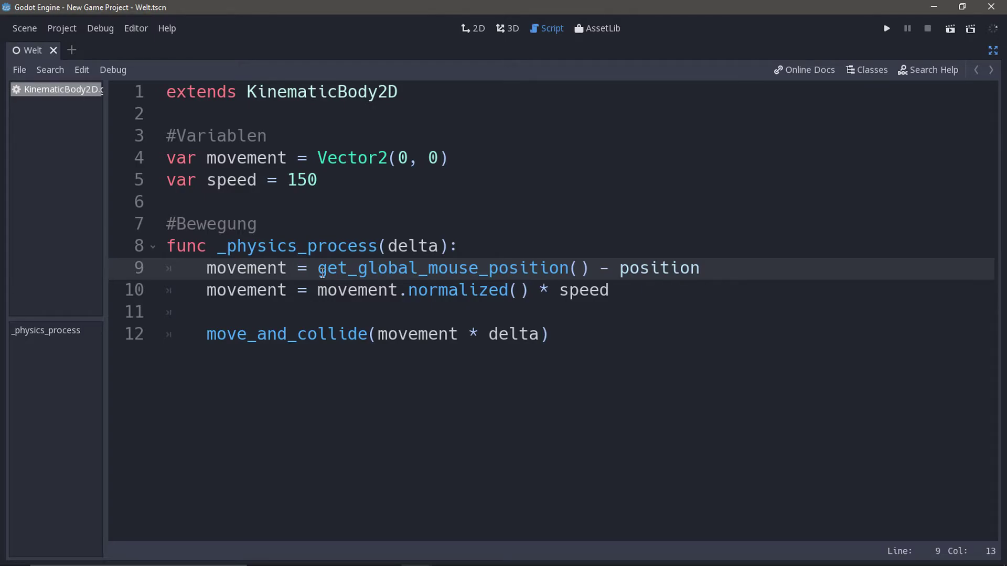
drag(323, 270, 590, 270)
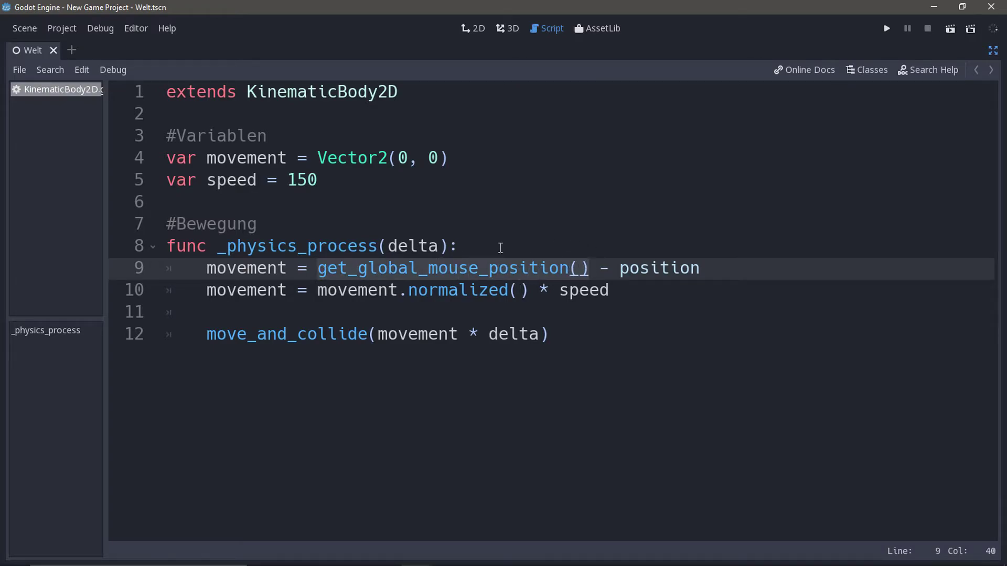
click(610, 270)
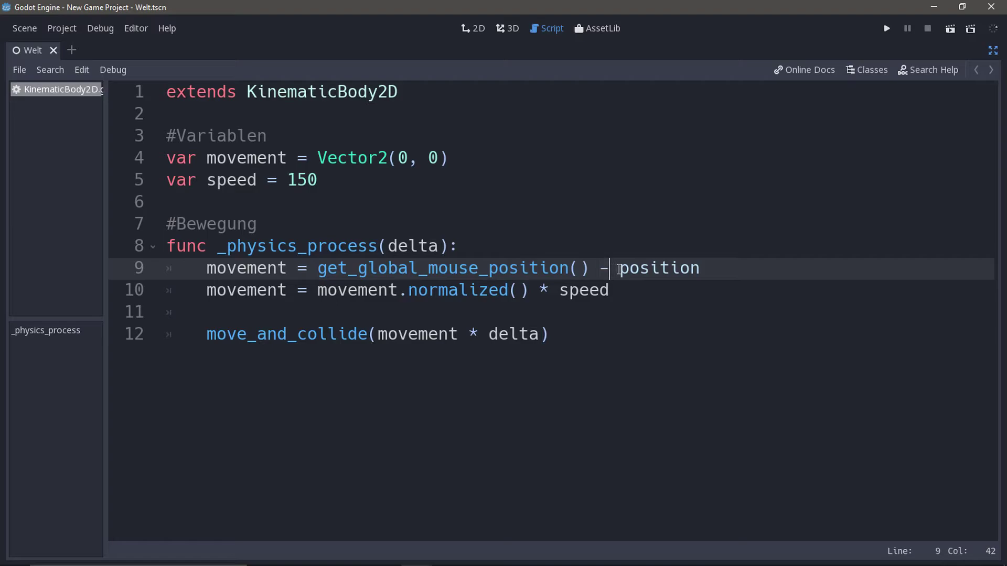
- Contrast position with get_global_mouse_position() on line 9, then highlight every use of movement
drag(619, 270, 701, 270)
click(707, 272)
drag(318, 268, 581, 269)
click(609, 269)
drag(620, 270, 702, 270)
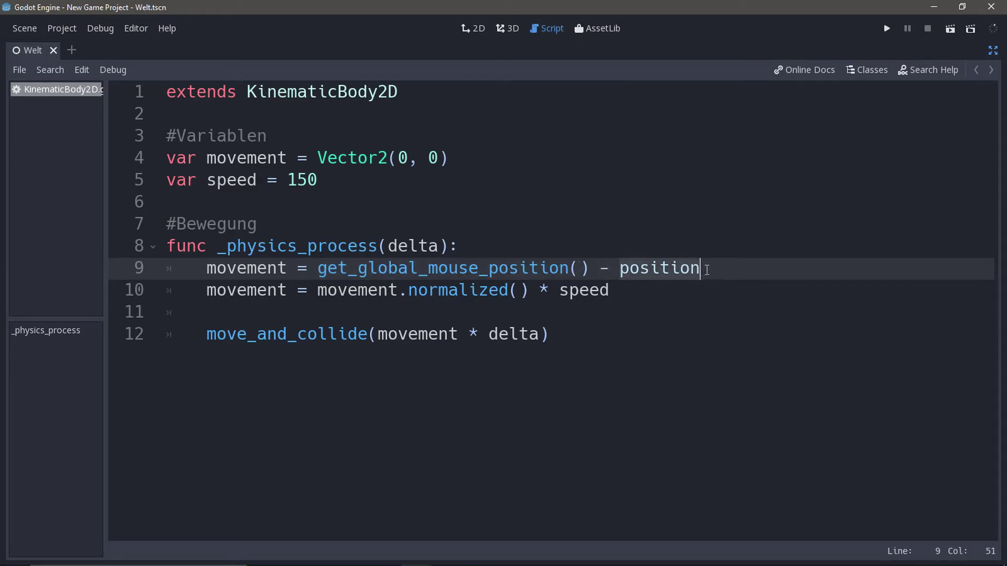
click(702, 270)
double_click(248, 268)
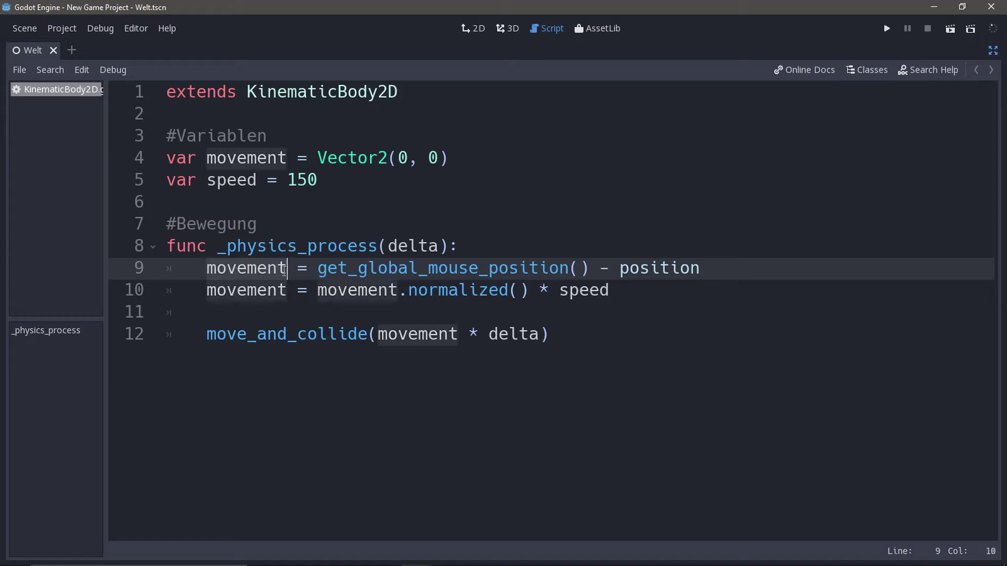
click(288, 269)
click(228, 269)
double_click(229, 269)
click(230, 270)
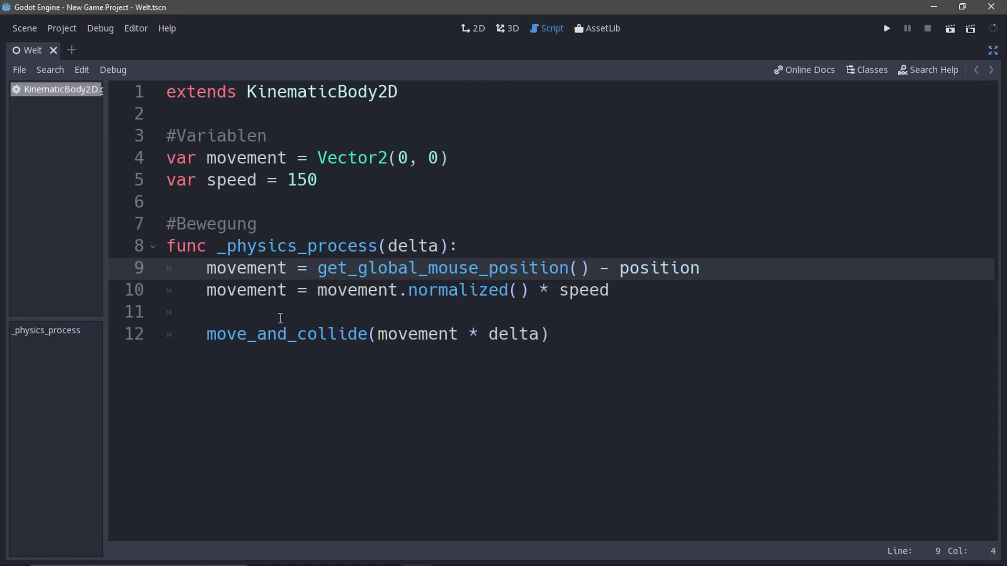
double_click(264, 293)
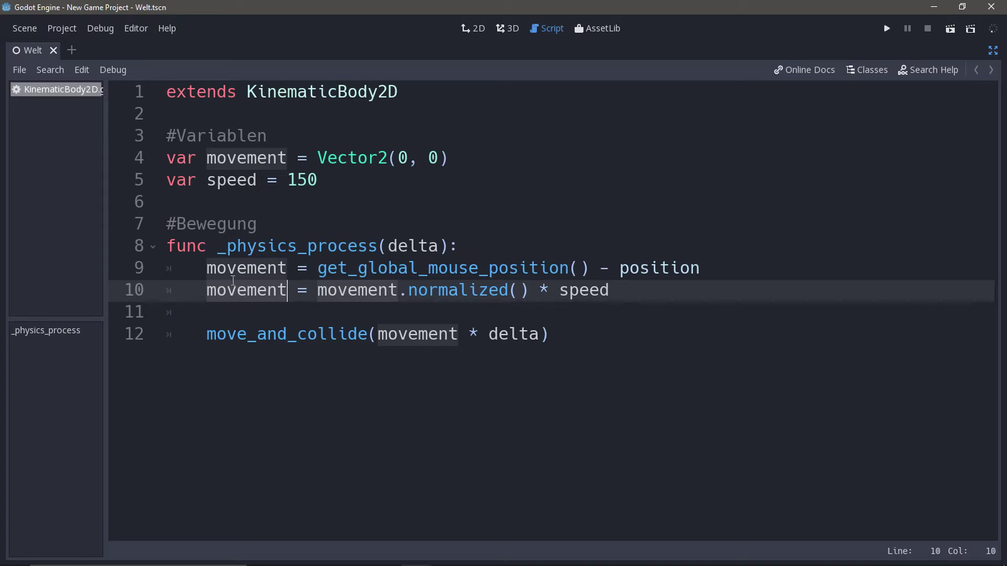
click(239, 295)
triple_click(231, 294)
click(307, 293)
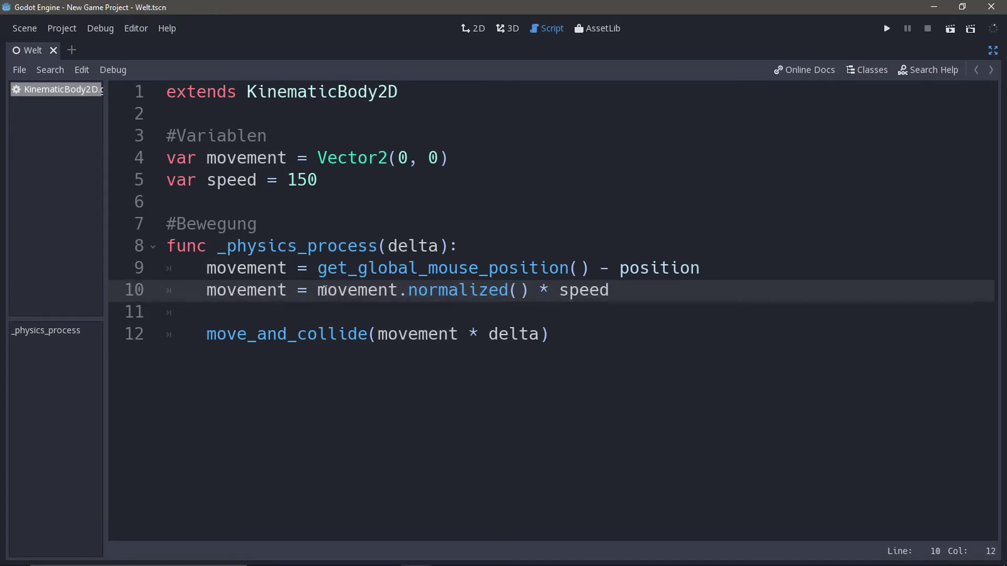
mouse_move(317, 293)
mouse_down()
mouse_move(527, 291)
mouse_move(318, 294)
mouse_up()
click(527, 291)
double_click(318, 294)
drag(319, 294, 528, 291)
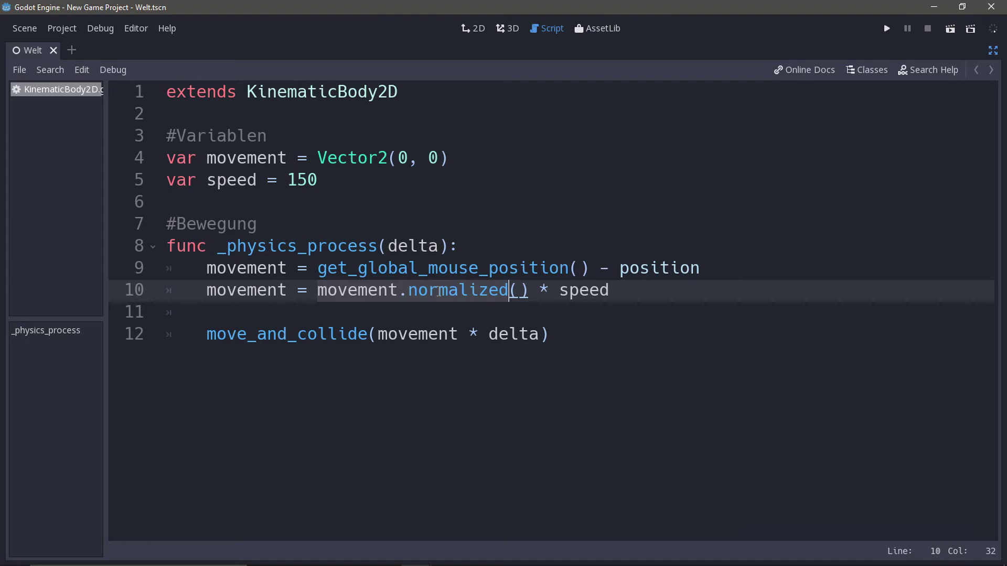
click(525, 292)
double_click(252, 293)
click(237, 292)
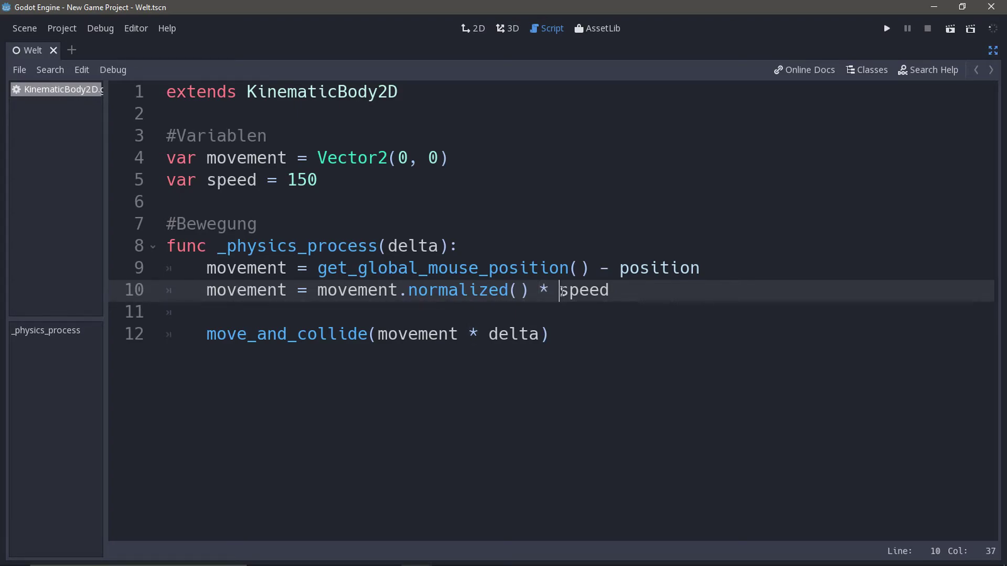
click(622, 296)
click(599, 292)
drag(318, 293, 528, 294)
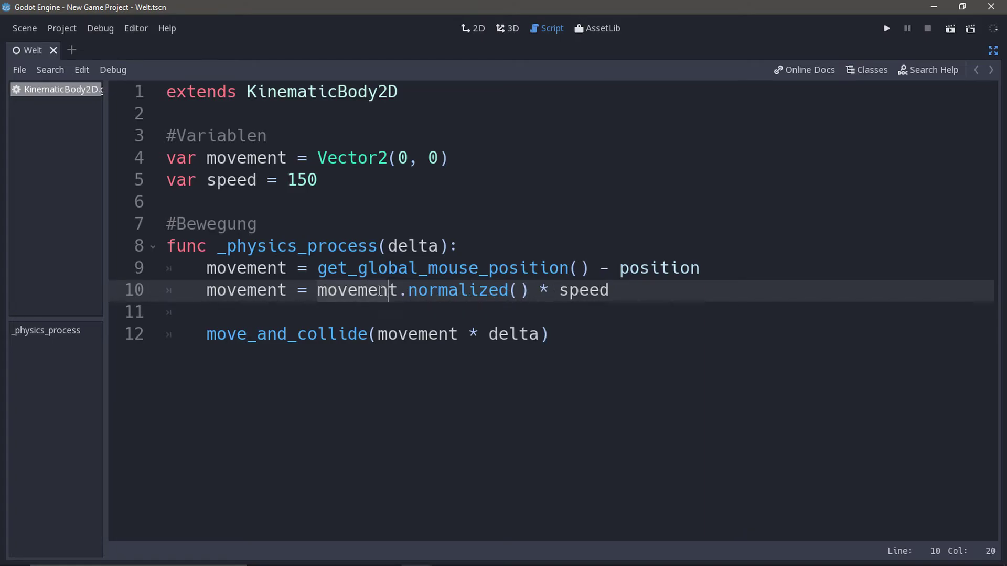
click(544, 292)
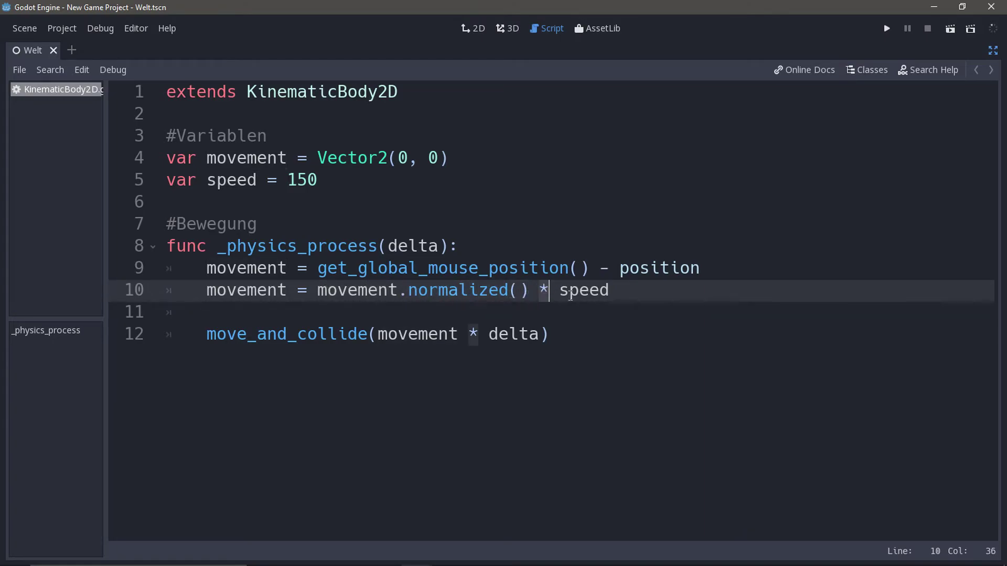
click(625, 294)
drag(557, 294, 610, 294)
click(617, 296)
drag(317, 292, 611, 292)
click(524, 294)
click(618, 292)
click(293, 182)
click(322, 184)
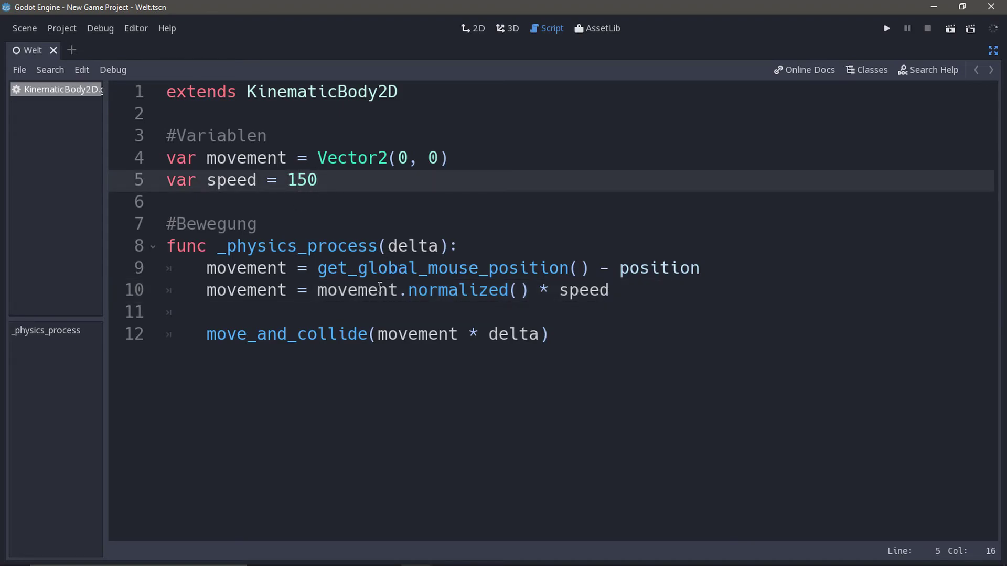
click(198, 295)
click(248, 292)
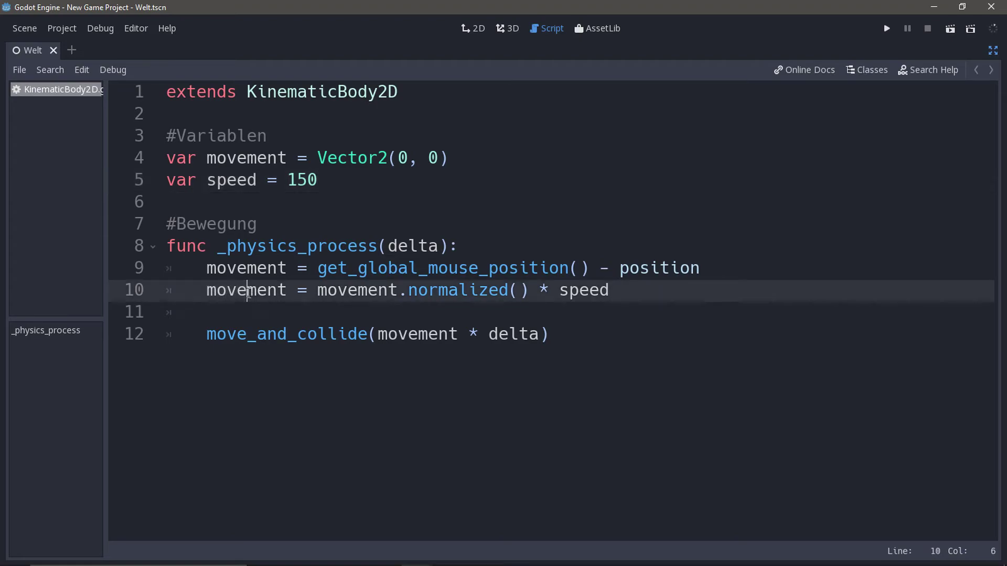
click(394, 336)
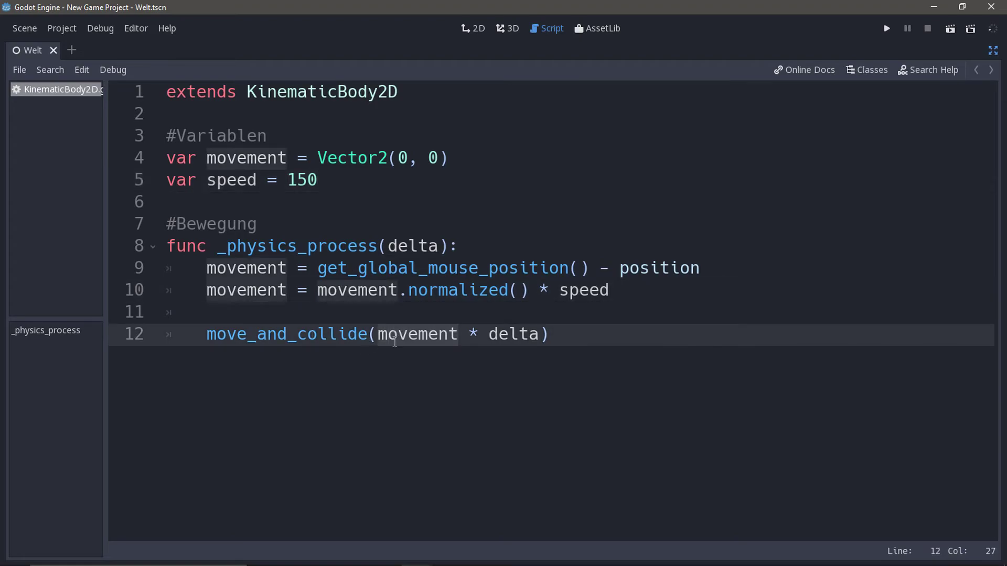
double_click(415, 334)
click(490, 335)
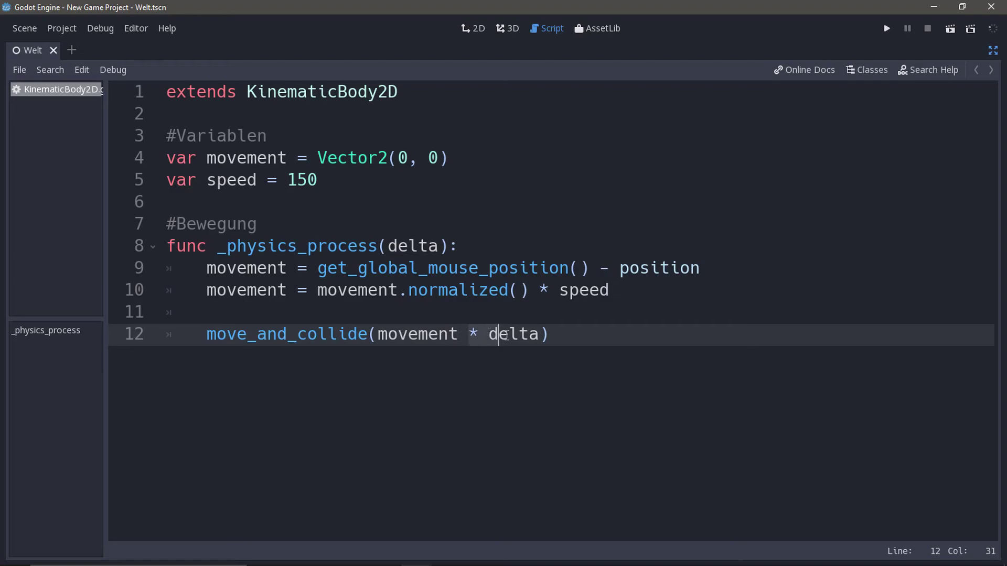
click(530, 335)
click(601, 333)
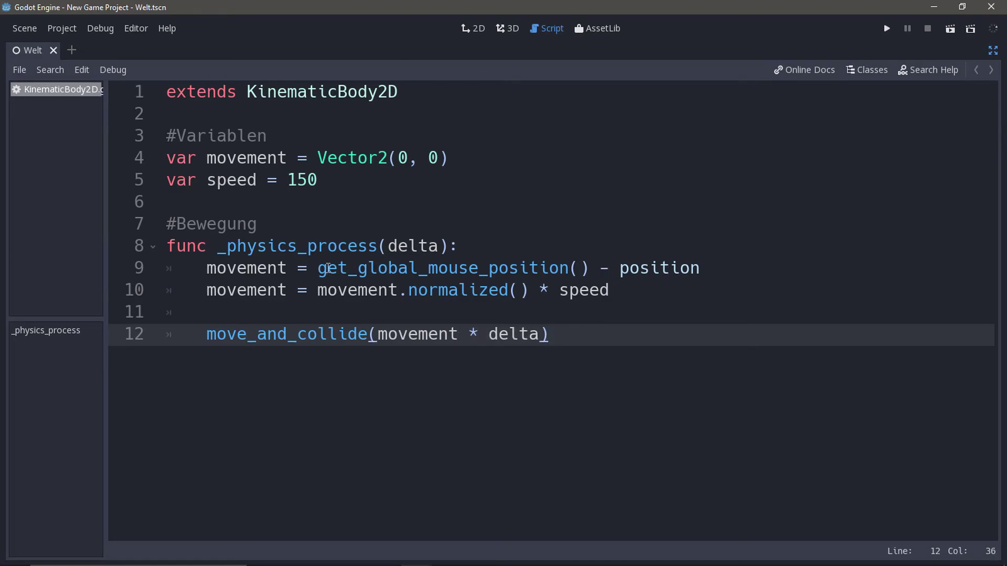
click(348, 159)
click(465, 160)
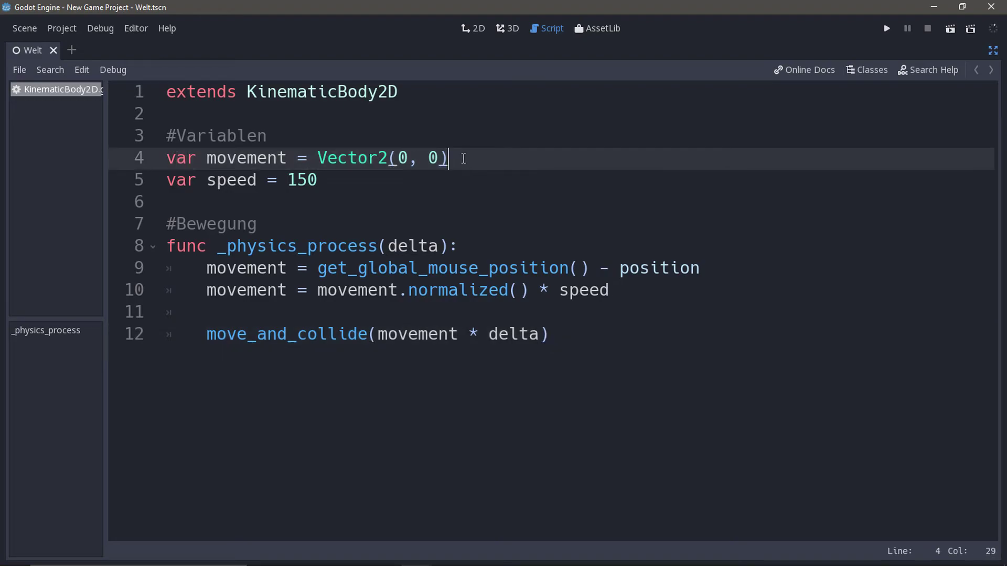
click(262, 180)
click(347, 182)
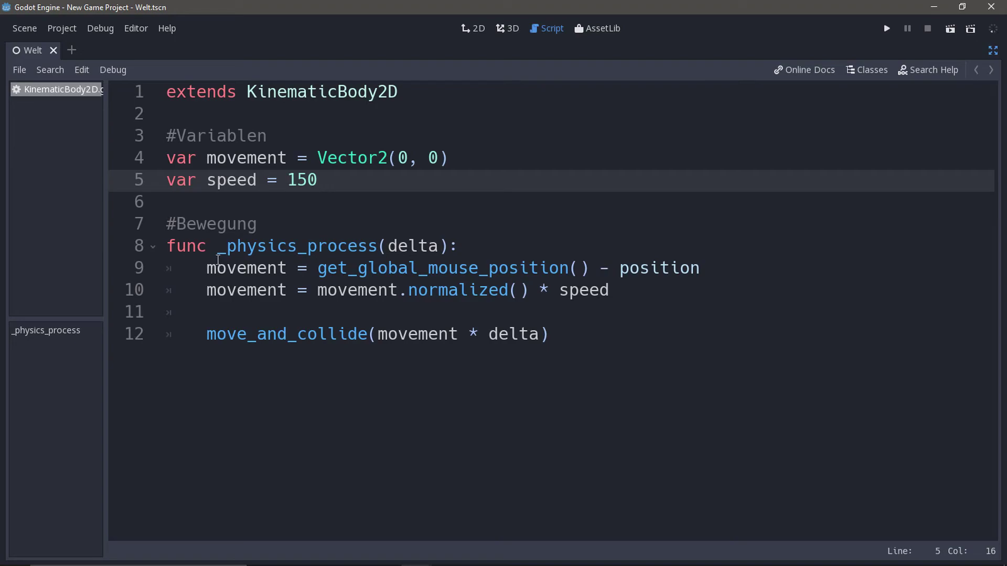
click(217, 277)
double_click(217, 273)
click(247, 273)
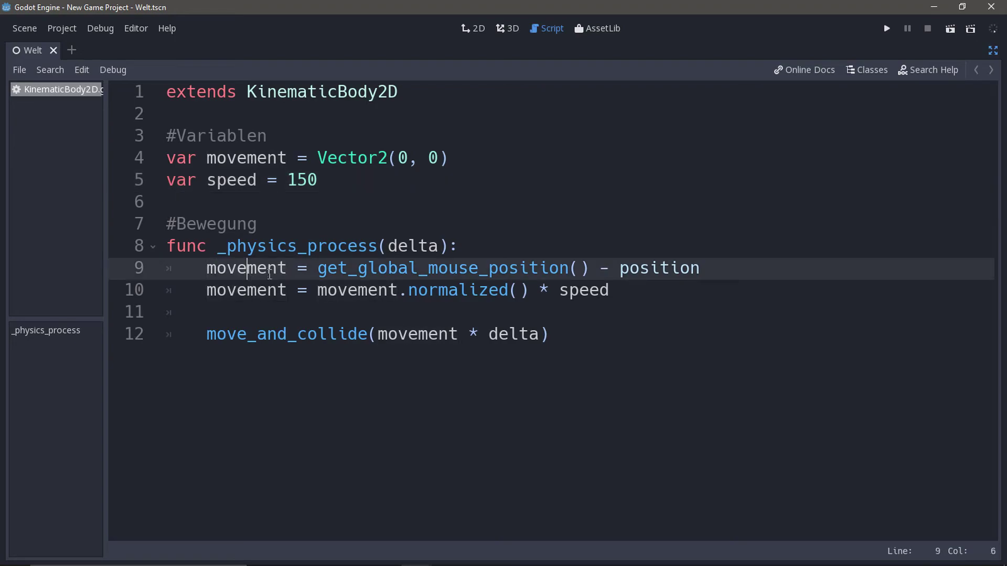
drag(318, 270, 587, 278)
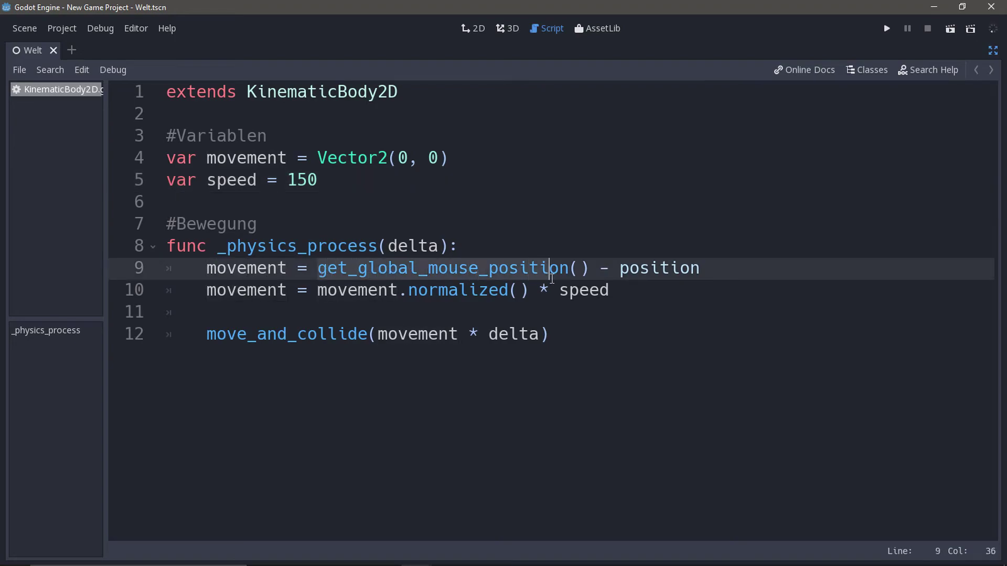
click(587, 278)
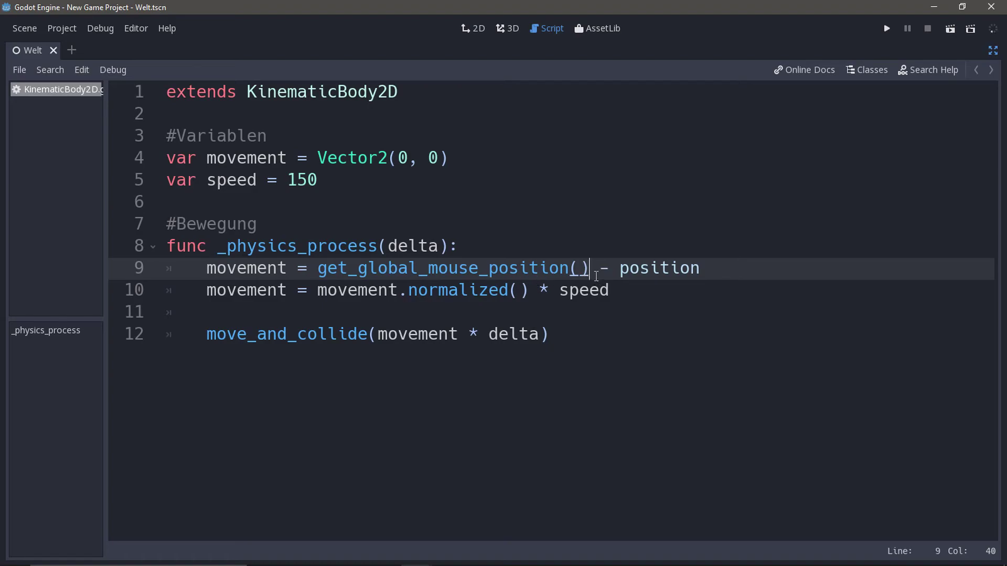
double_click(676, 270)
click(680, 271)
drag(207, 292, 614, 294)
click(617, 299)
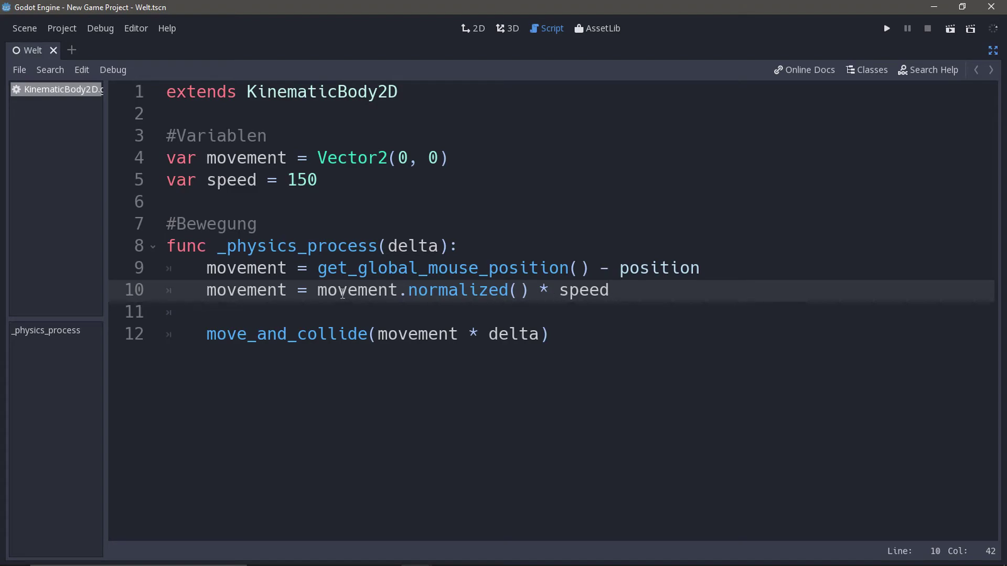
click(239, 292)
drag(318, 292, 542, 295)
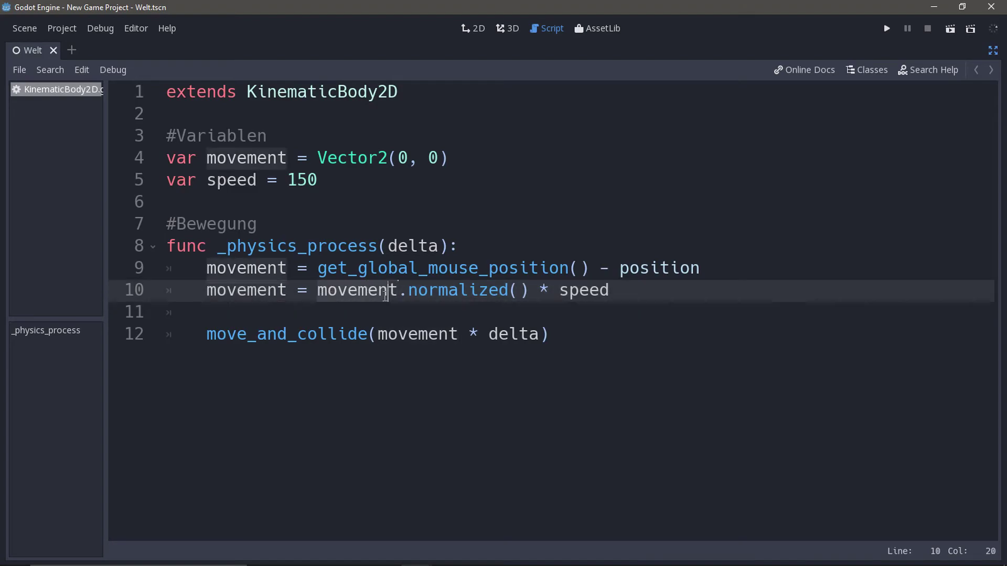
click(529, 292)
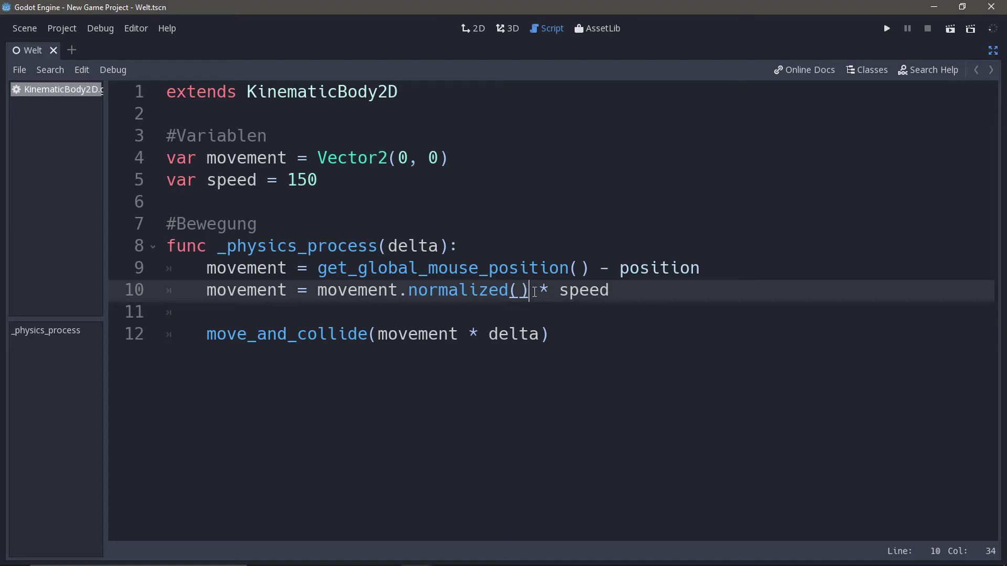
drag(540, 292, 626, 293)
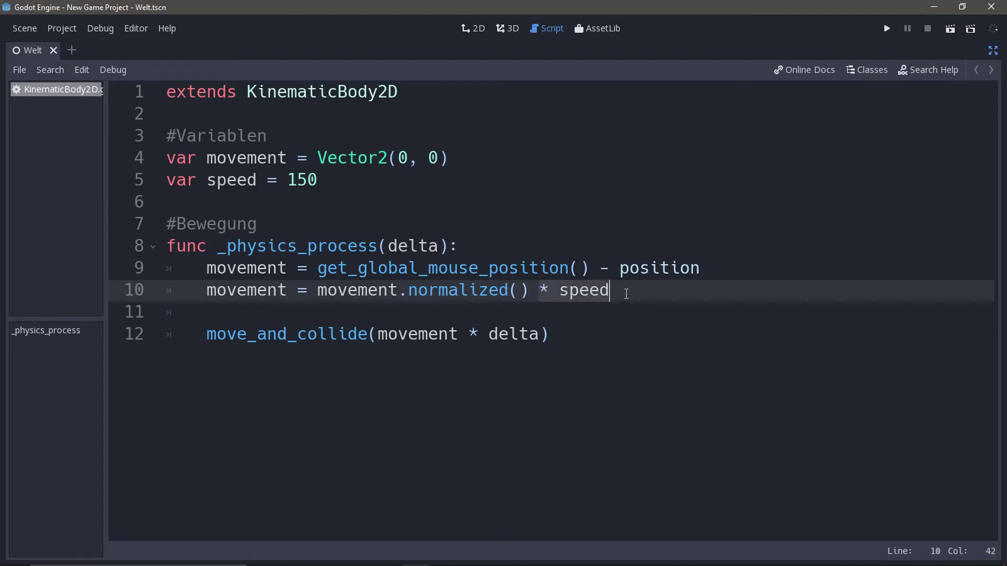
click(626, 294)
double_click(626, 294)
click(625, 297)
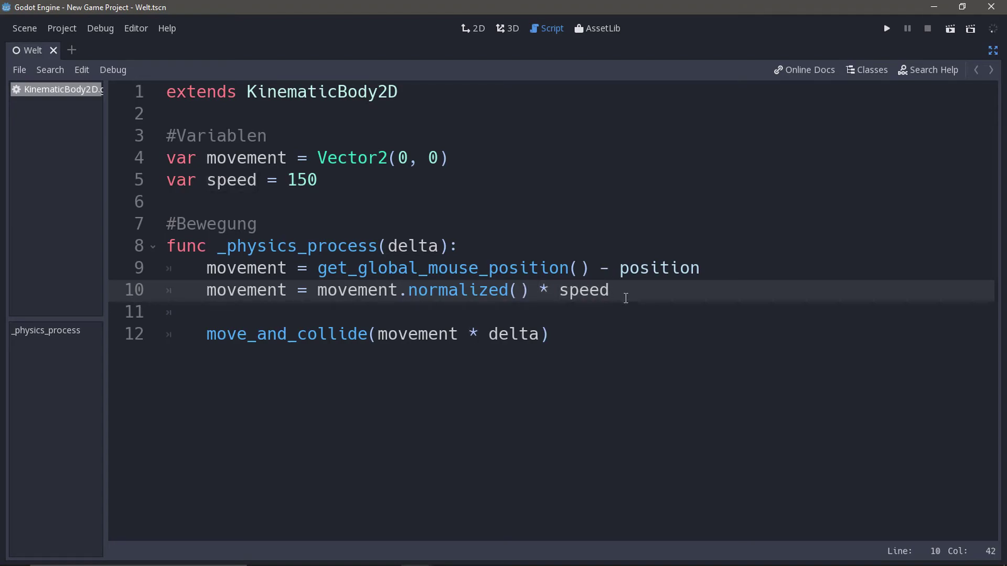
double_click(564, 292)
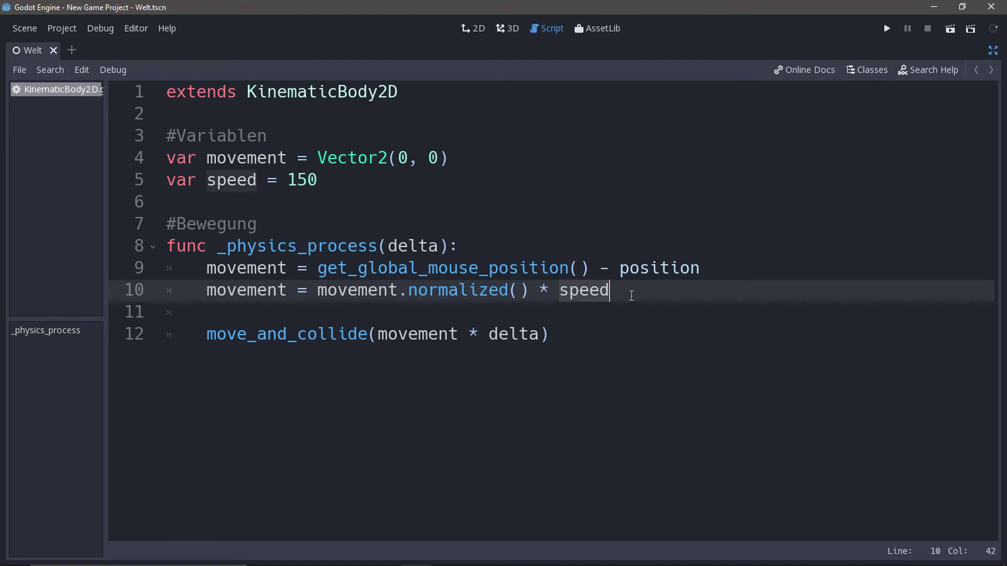
click(632, 295)
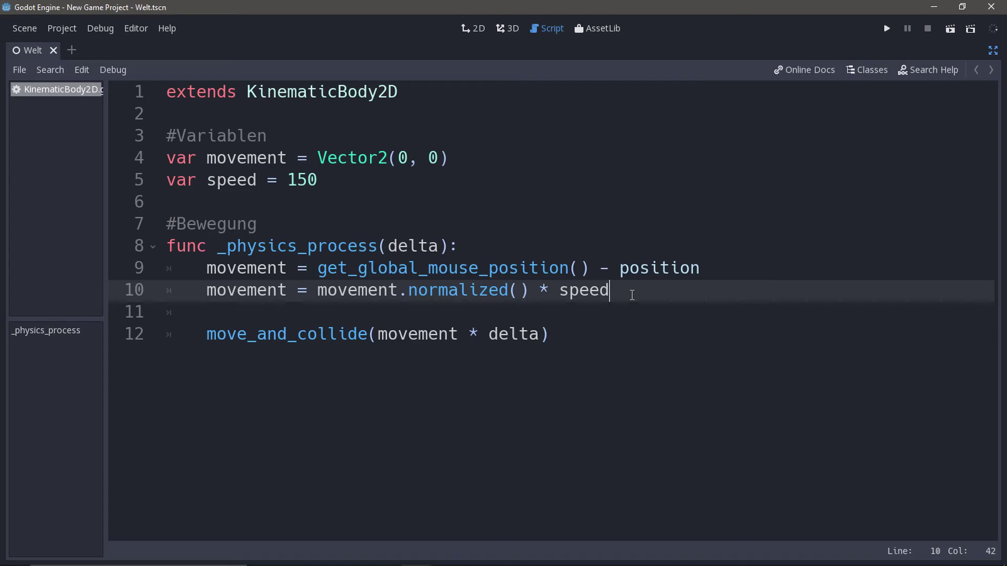
click(887, 29)
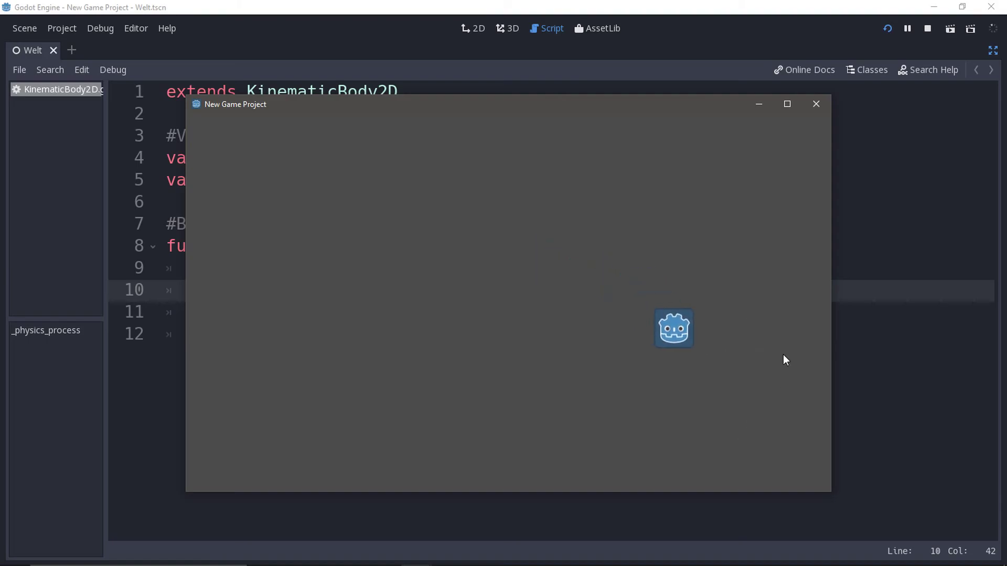
click(813, 104)
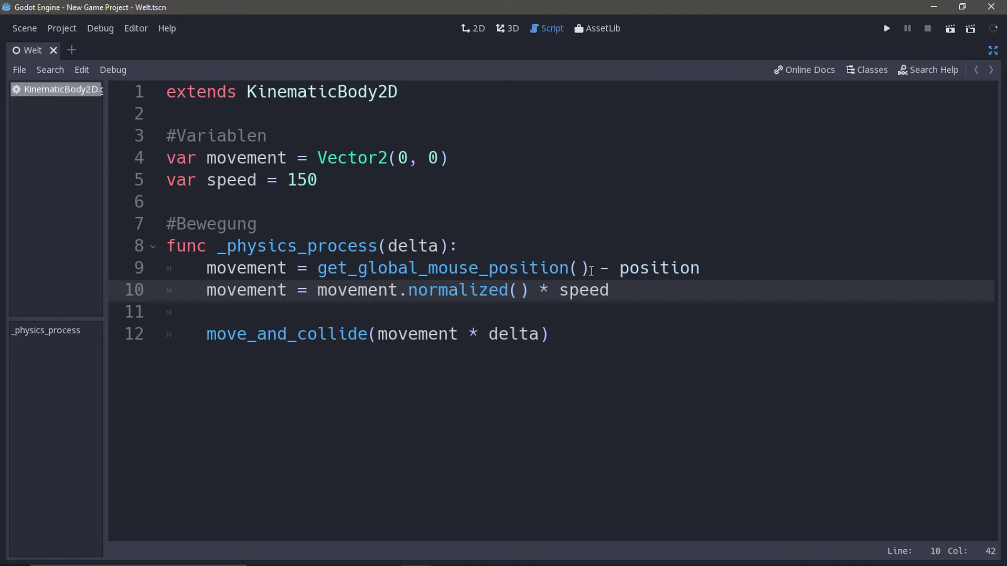
click(544, 290)
click(549, 297)
click(609, 292)
click(629, 353)
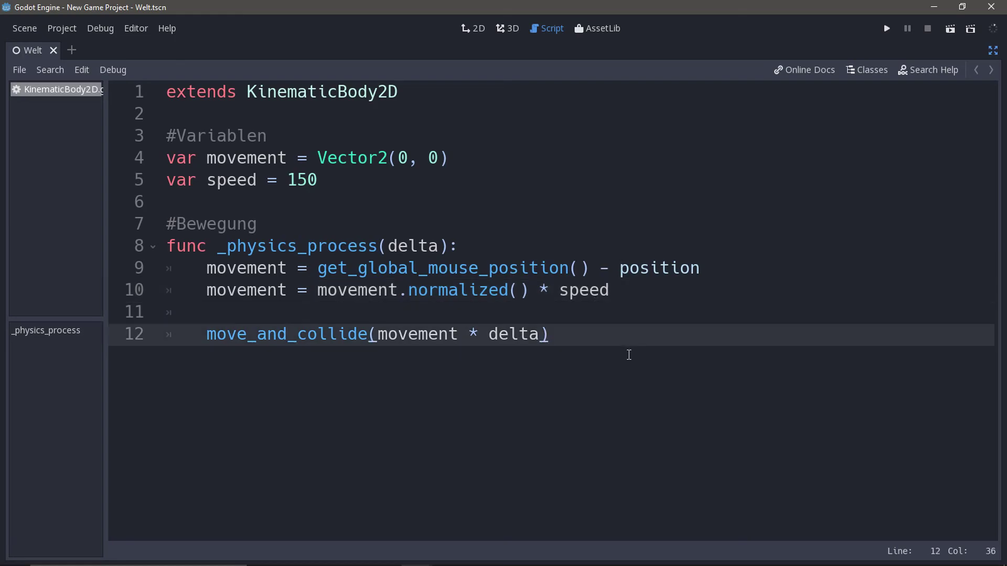